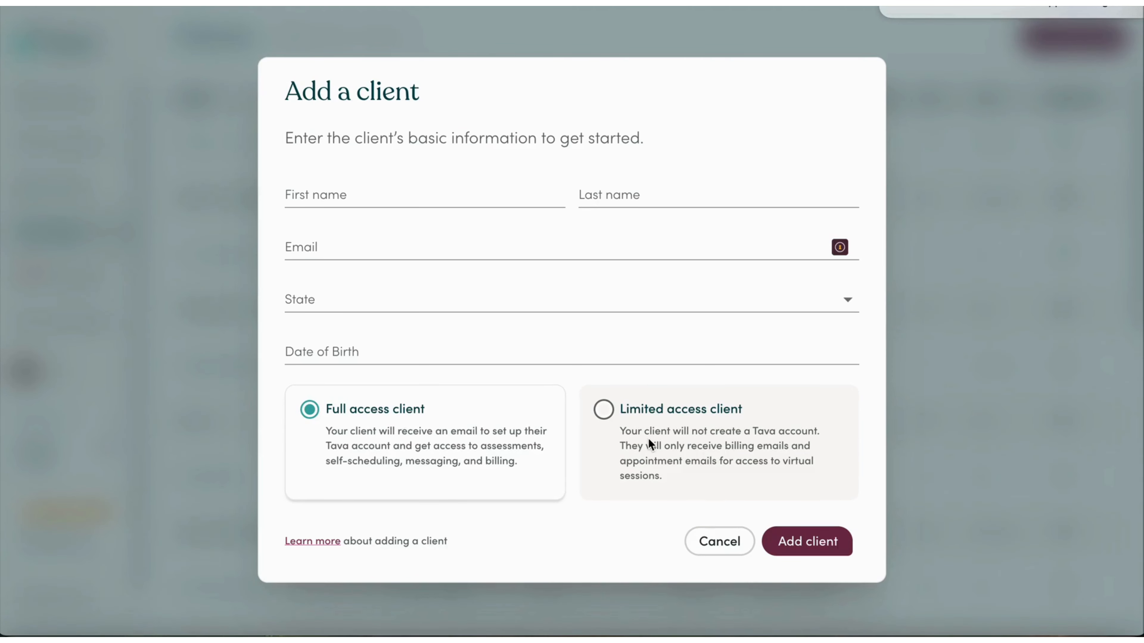
Open the Add a client dialog from the Clients page.
{"action": "left_click_drag", "start_coordinate": [648, 438], "coordinate": [649, 437]}
Choose the Limited access client type and start on the client's first name.
{"action": "left_click", "coordinate": [640, 398]}
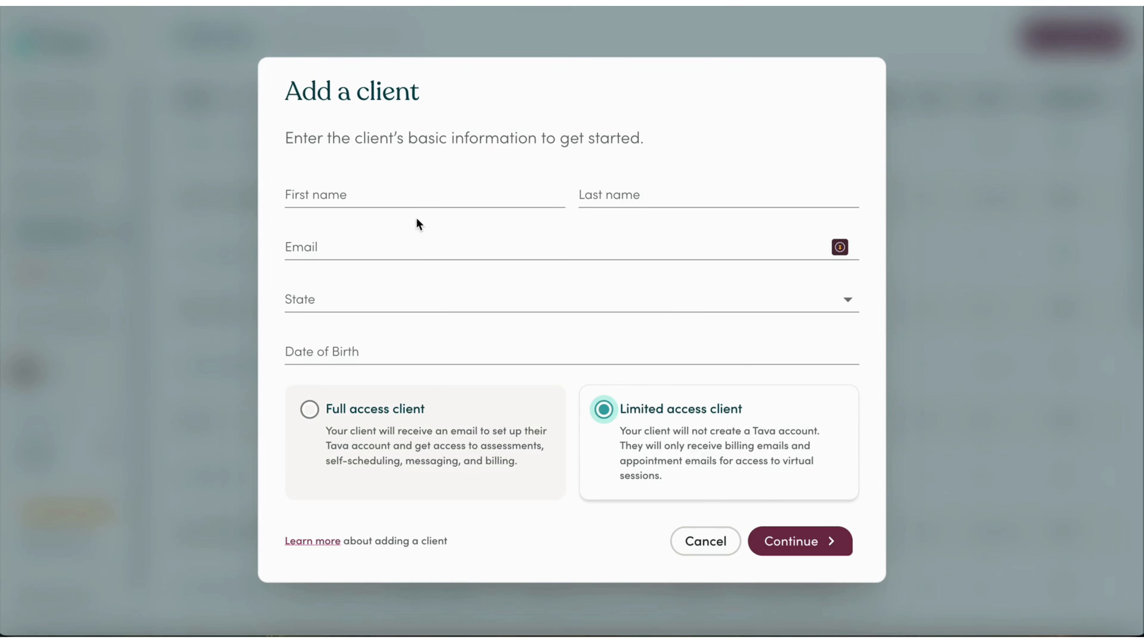
{"action": "left_click", "coordinate": [431, 196]}
Fill in the client's first name, last name and email address, partly from saved entries.
{"action": "left_click", "coordinate": [469, 234]}
{"action": "left_click", "coordinate": [587, 195]}
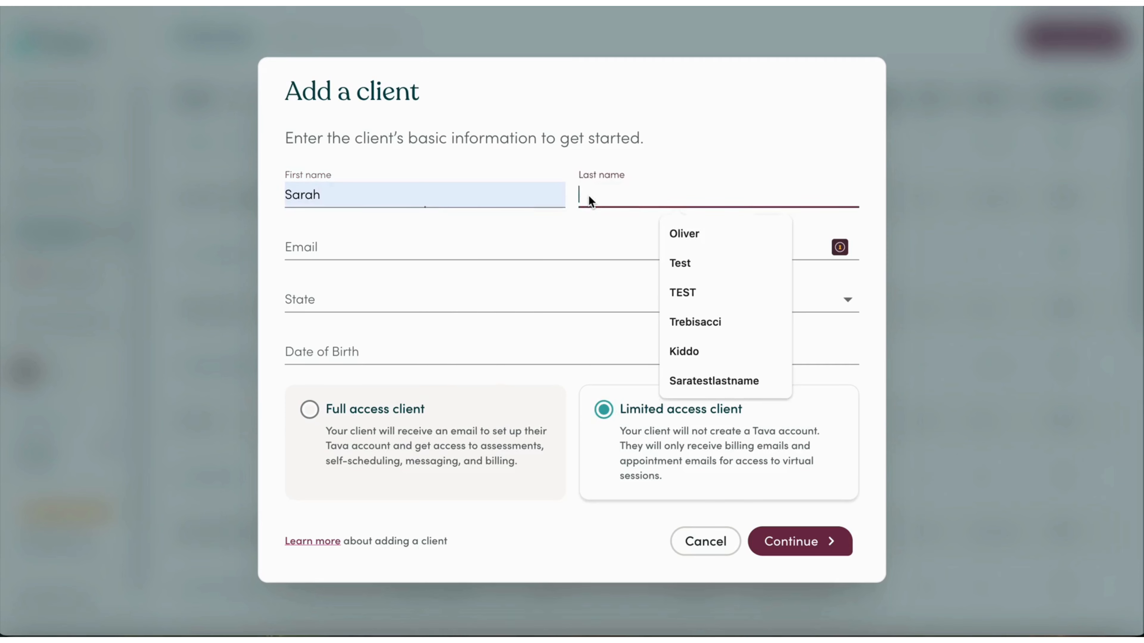
{"action": "left_click", "coordinate": [669, 263]}
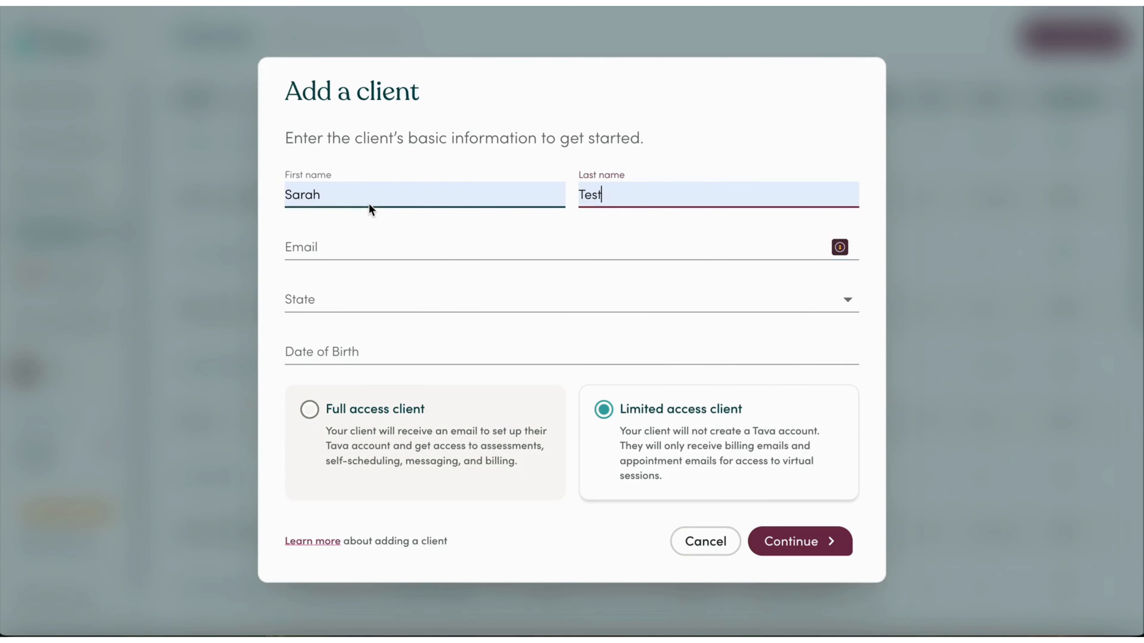
{"action": "type", "text": "Limited"}
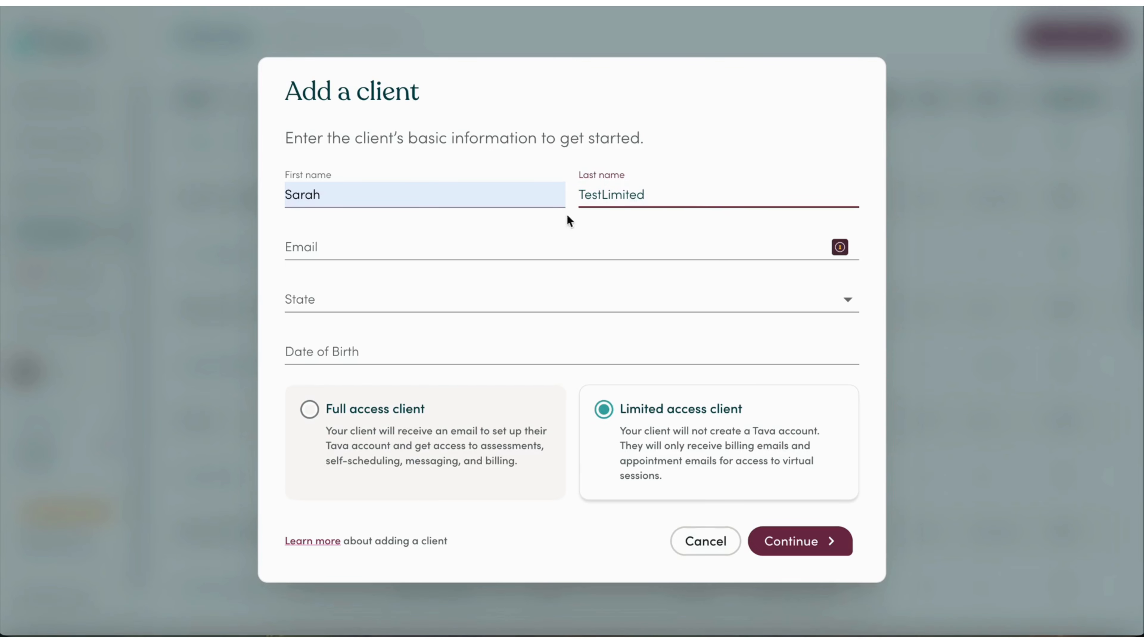
{"action": "left_click", "coordinate": [332, 251]}
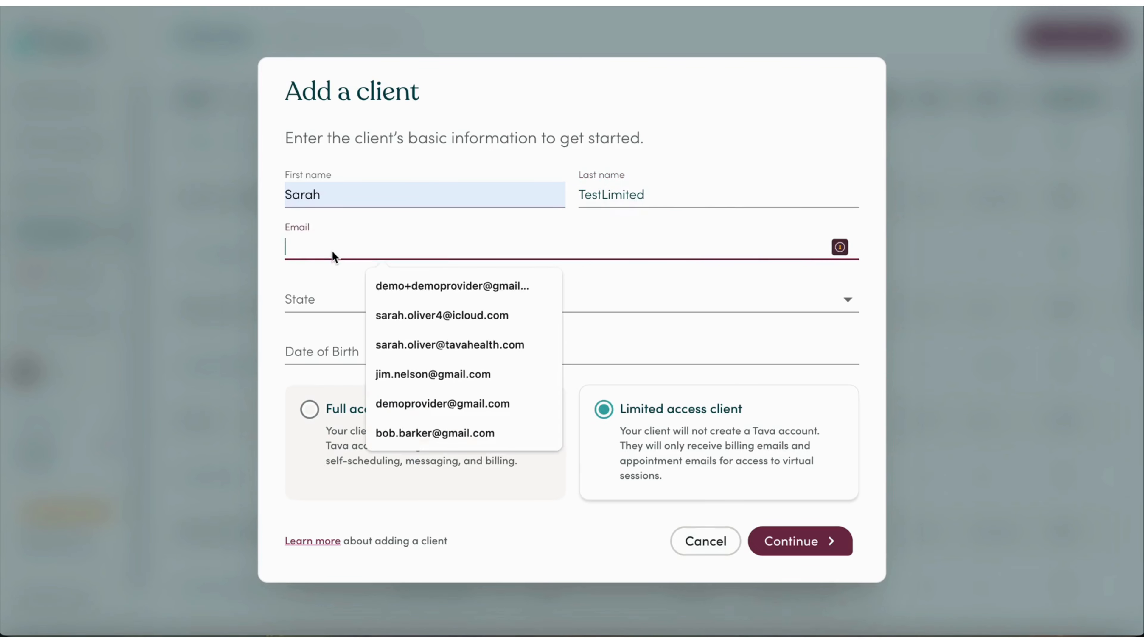
{"action": "type", "text": "s"}
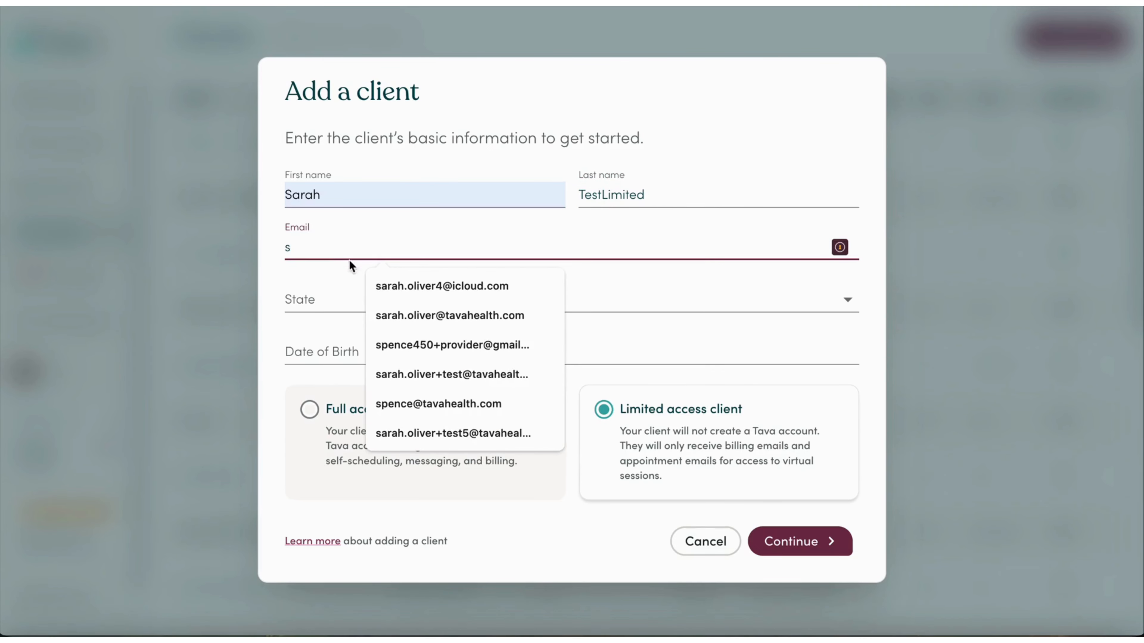
{"action": "left_click", "coordinate": [416, 314]}
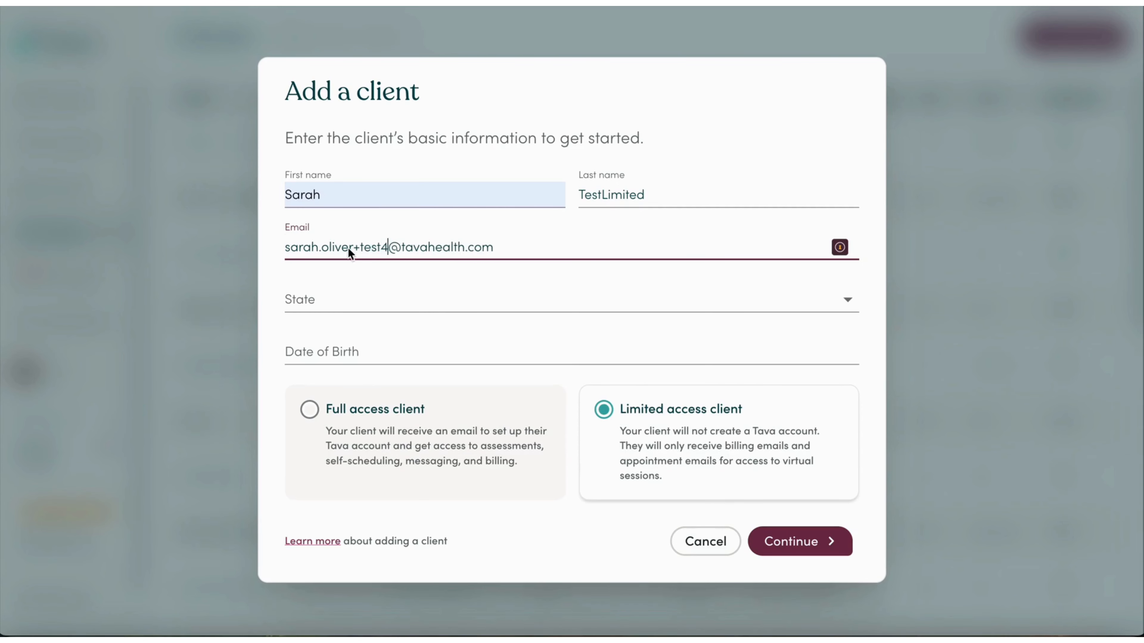
Set the state to Alaska and begin entering the 12/12 date of birth.
{"action": "left_click", "coordinate": [328, 308]}
{"action": "left_click", "coordinate": [324, 323]}
{"action": "left_click", "coordinate": [316, 356]}
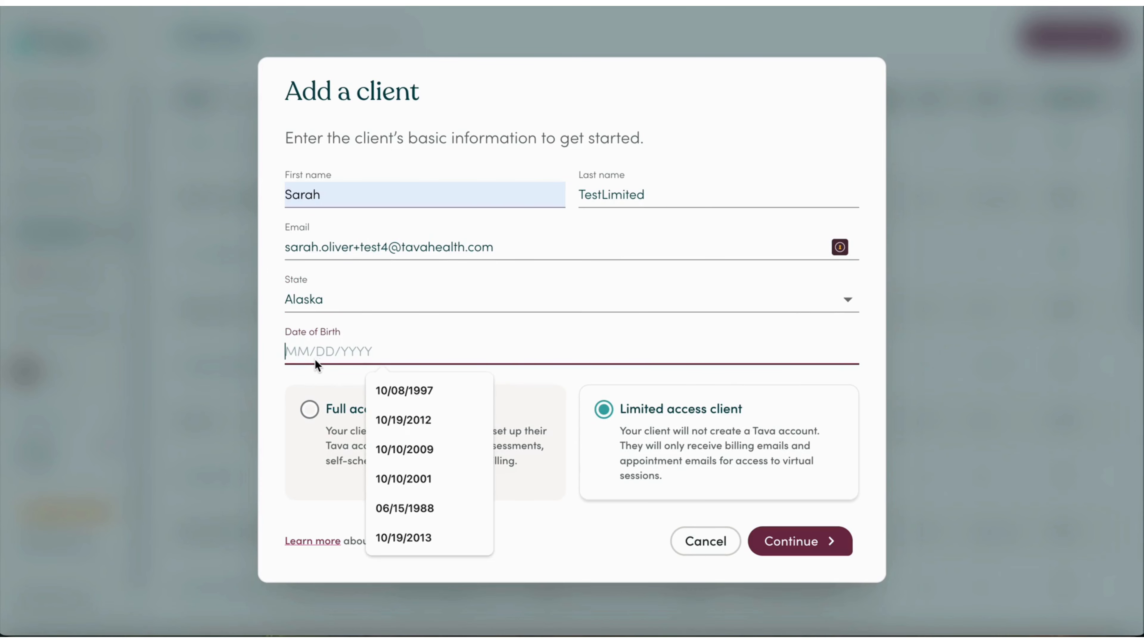
{"action": "type", "text": "121220"}
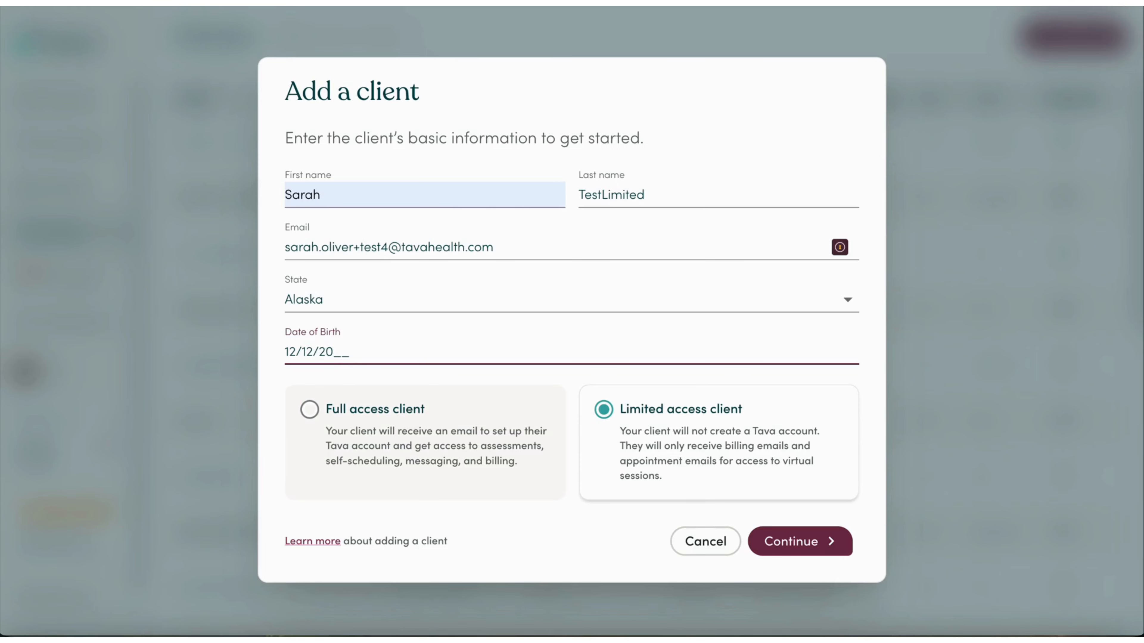
{"action": "type", "text": "16"}
{"action": "key", "text": "BackSpace"}
{"action": "key", "text": "BackSpace"}
Finish the birth date as 12/12/2007, affirm documented consent, and add the limited access client.
{"action": "type", "text": "07"}
{"action": "left_click", "coordinate": [799, 539]}
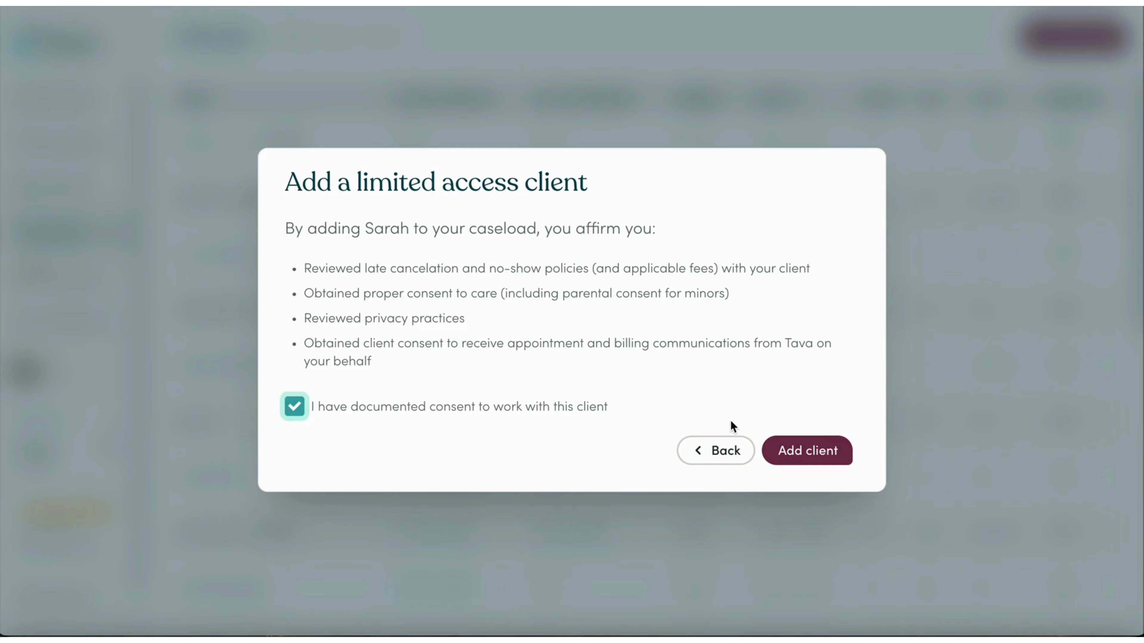
{"action": "left_click", "coordinate": [831, 449]}
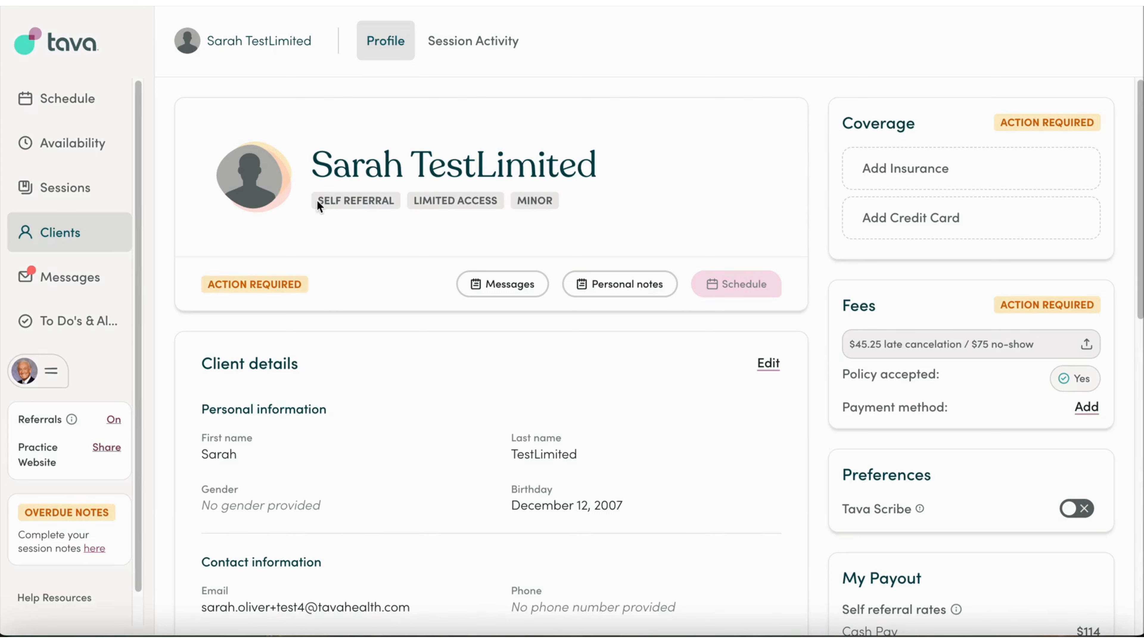
{"action": "left_click_drag", "start_coordinate": [316, 200], "coordinate": [407, 198]}
{"action": "left_click", "coordinate": [578, 195]}
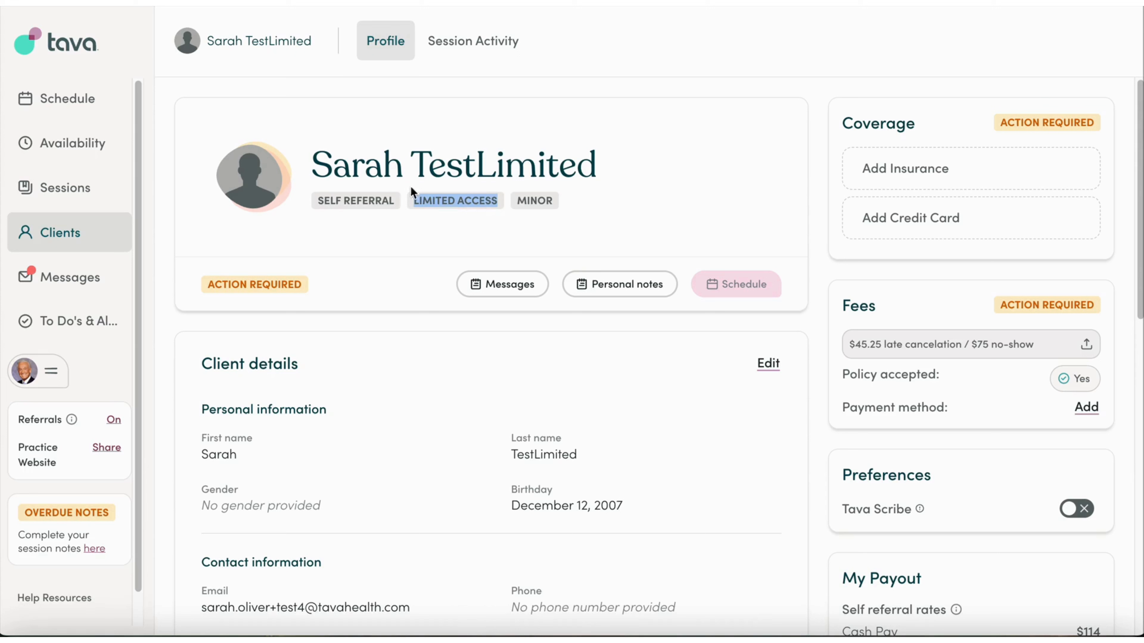
{"action": "left_click", "coordinate": [624, 164]}
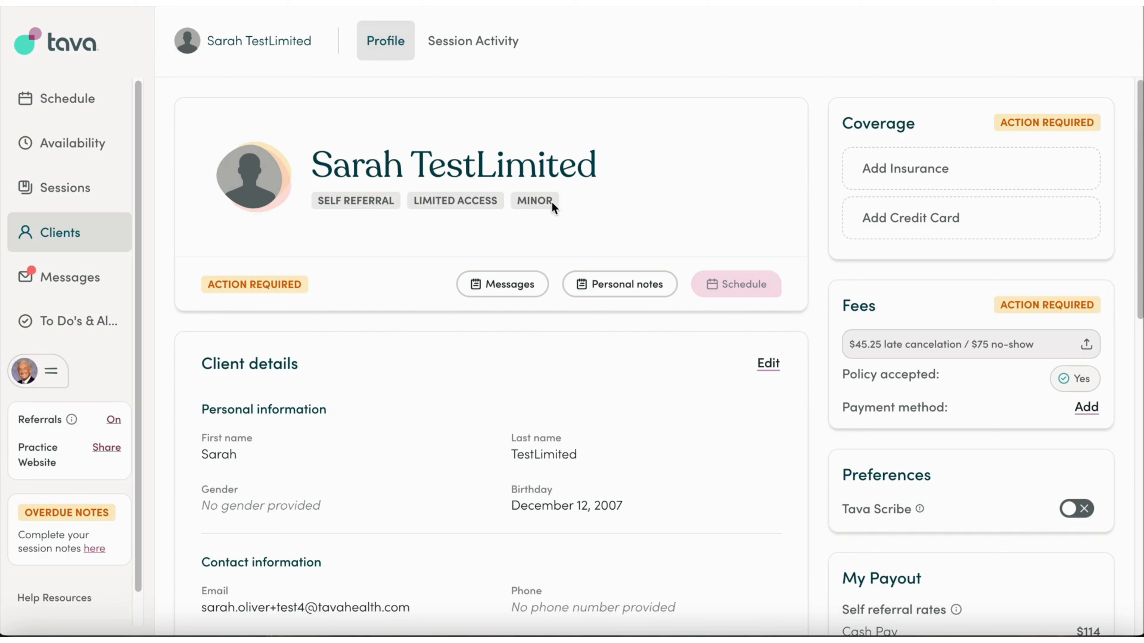
{"action": "left_click", "coordinate": [628, 203]}
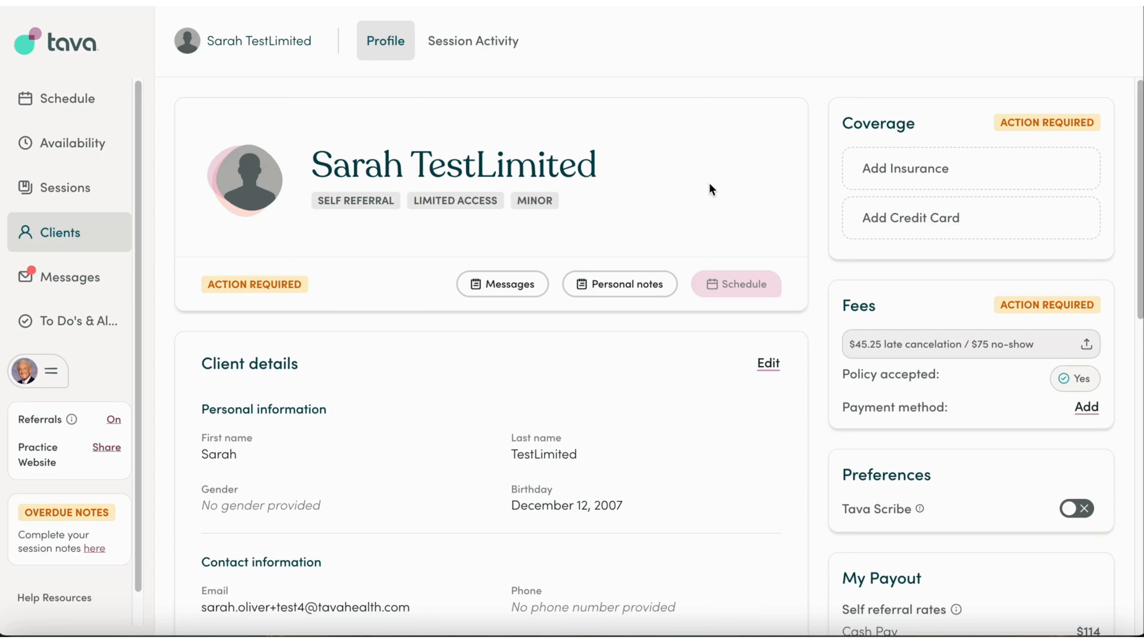
{"action": "scroll", "coordinate": [387, 419], "scroll_direction": "down", "scroll_amount": 6}
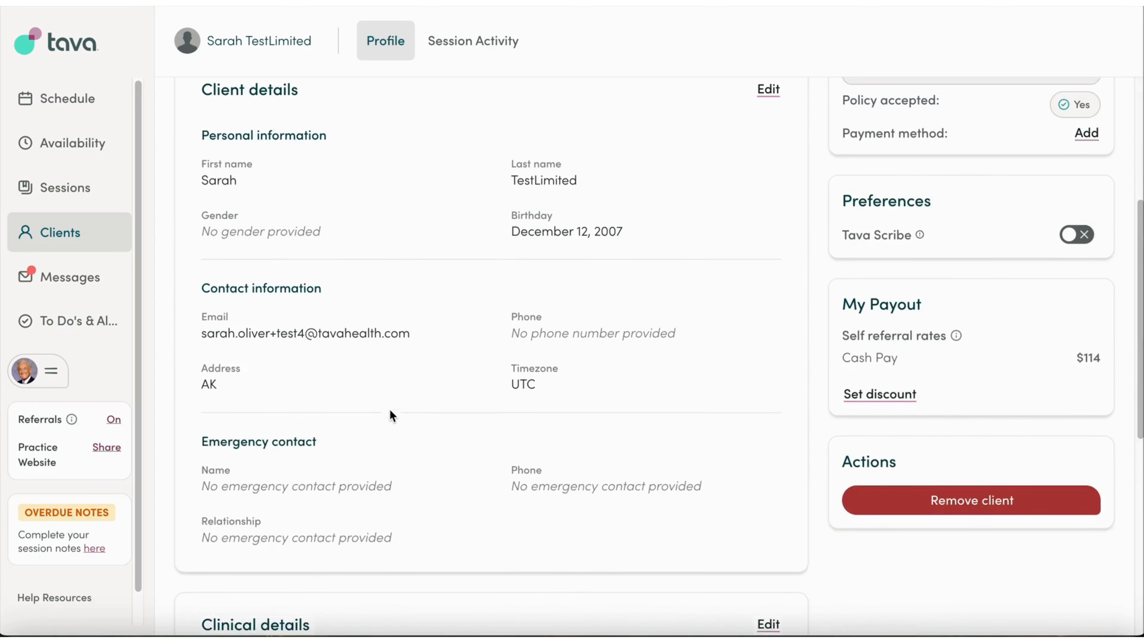
{"action": "scroll", "coordinate": [743, 370], "scroll_direction": "down", "scroll_amount": 4}
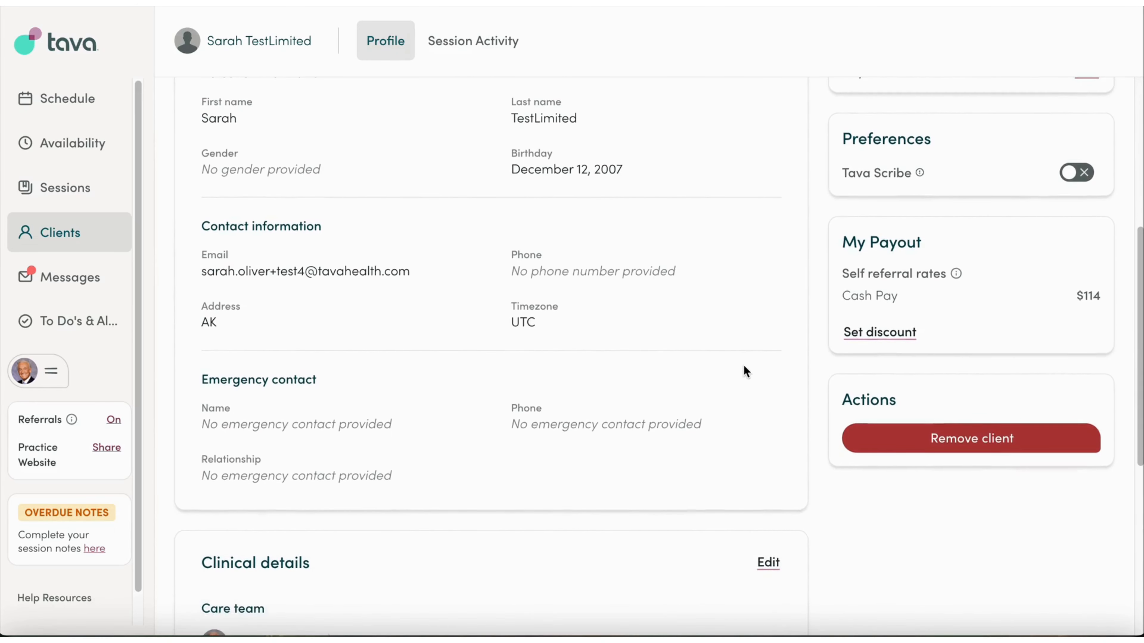
{"action": "scroll", "coordinate": [735, 282], "scroll_direction": "down", "scroll_amount": 5}
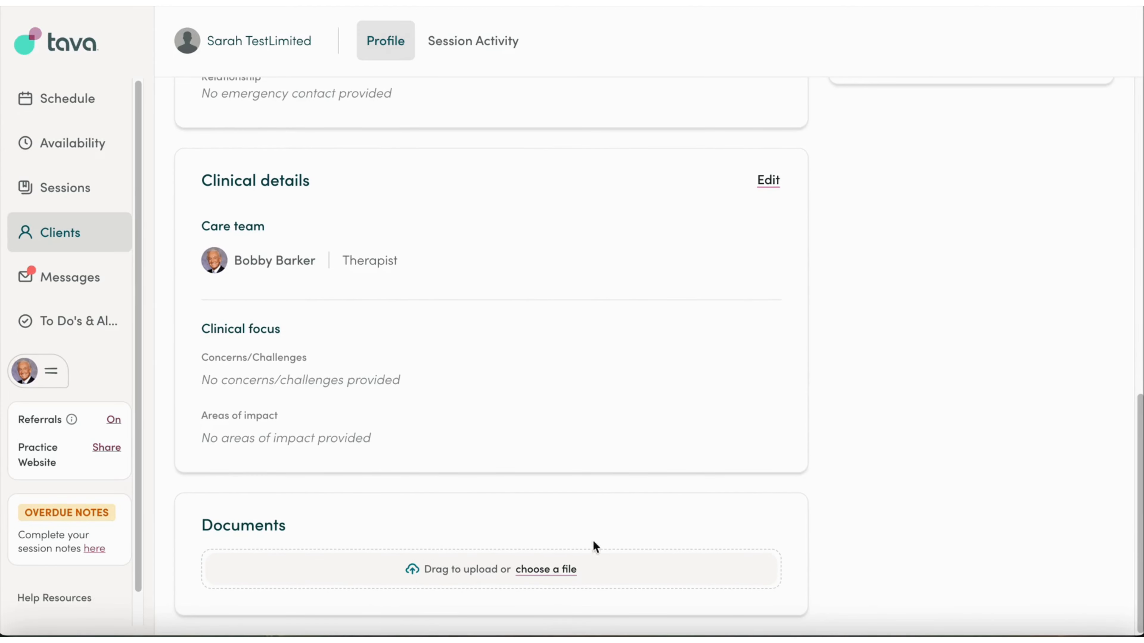
{"action": "scroll", "coordinate": [764, 445], "scroll_direction": "up", "scroll_amount": 10}
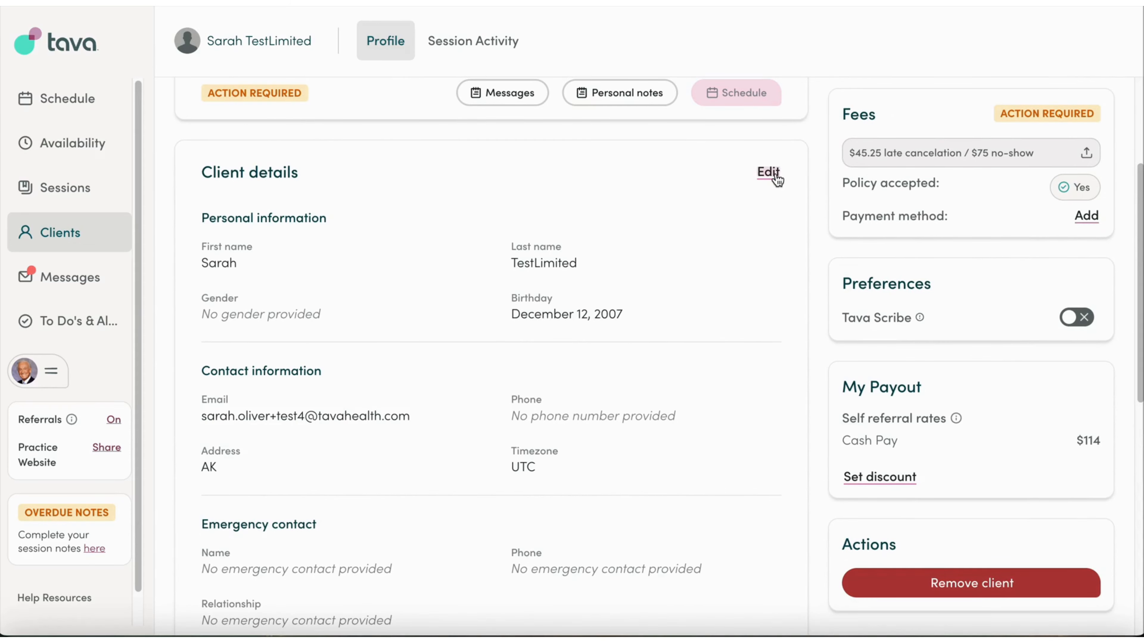
Change the client's address state to Utah and save the client details.
{"action": "left_click", "coordinate": [767, 172]}
{"action": "scroll", "coordinate": [540, 266], "scroll_direction": "down", "scroll_amount": 3}
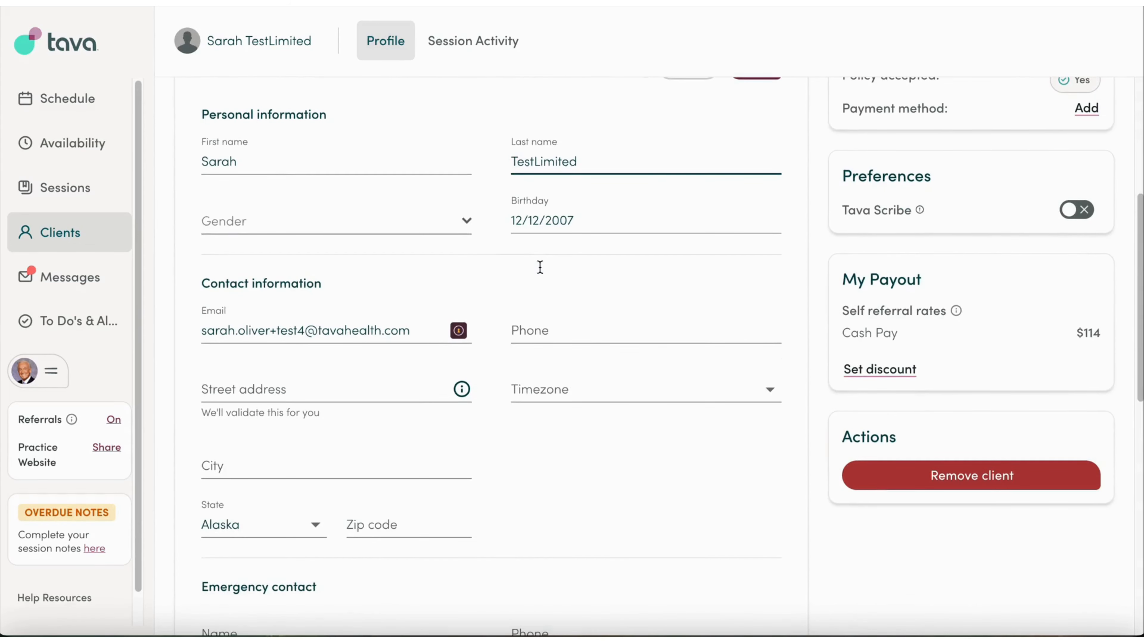
{"action": "scroll", "coordinate": [332, 501], "scroll_direction": "down", "scroll_amount": 4}
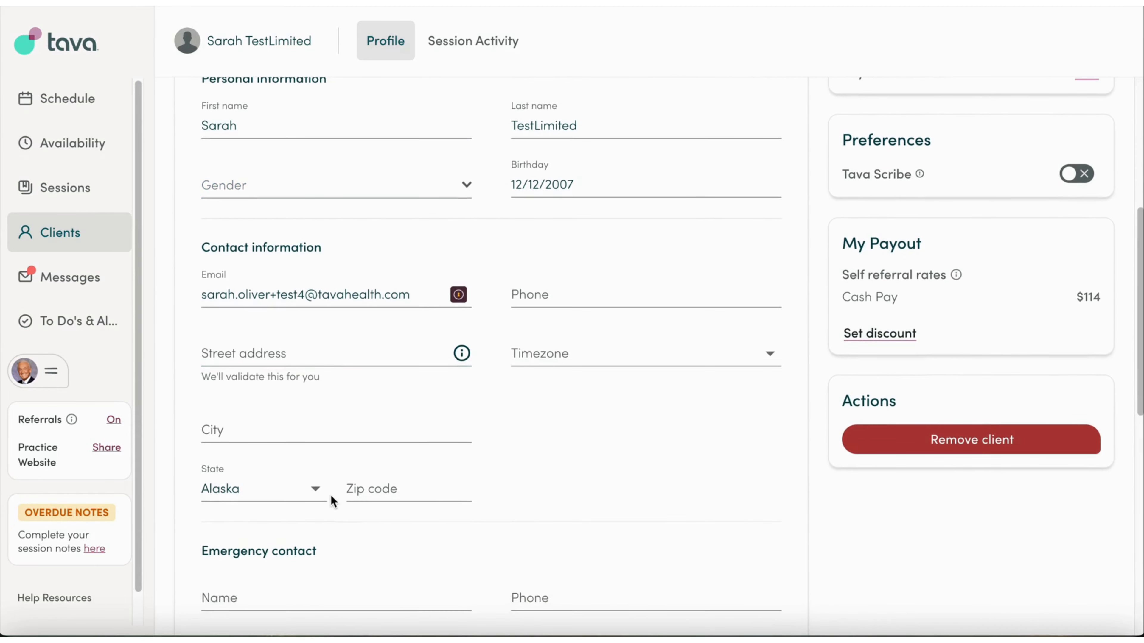
{"action": "left_click", "coordinate": [322, 348]}
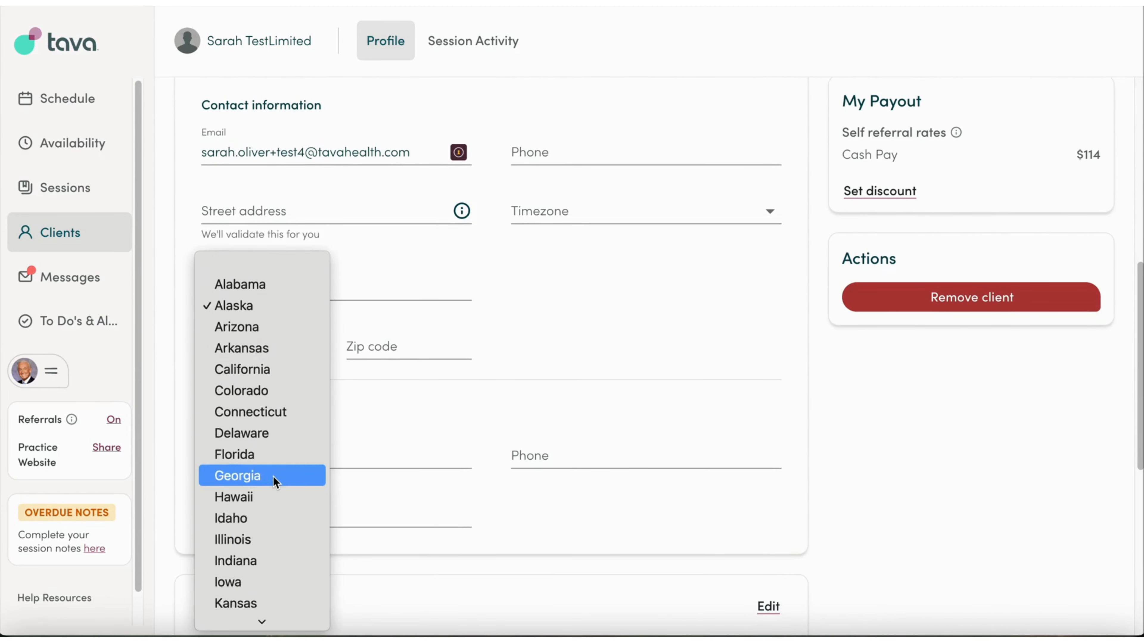
{"action": "scroll", "coordinate": [270, 496], "scroll_direction": "down", "scroll_amount": 10}
{"action": "scroll", "coordinate": [265, 520], "scroll_direction": "down", "scroll_amount": 4}
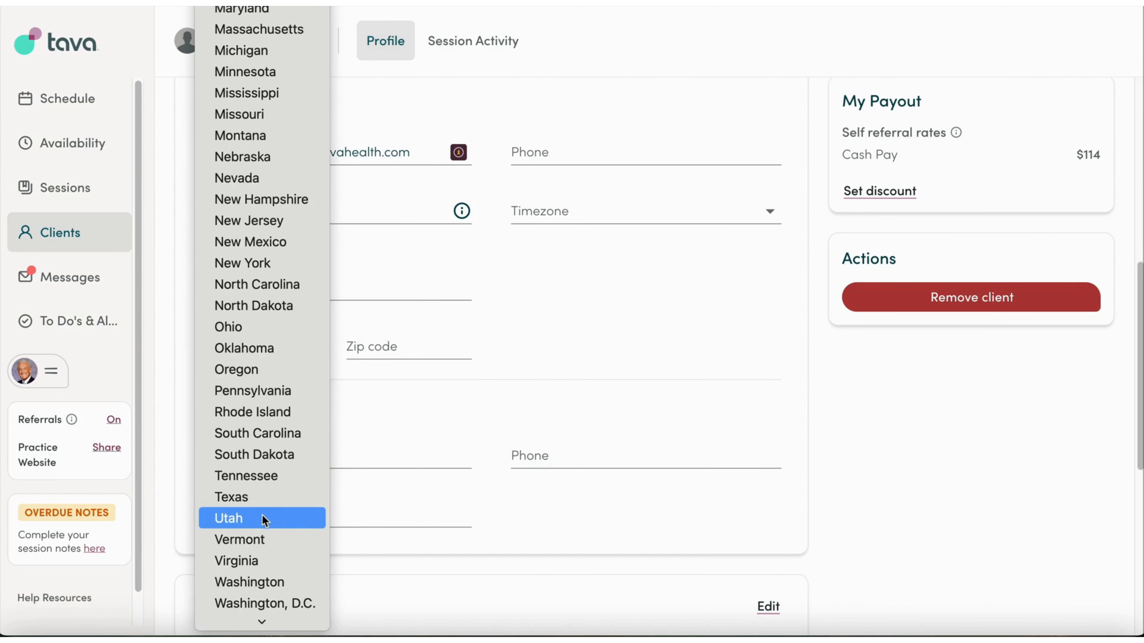
{"action": "left_click", "coordinate": [264, 519]}
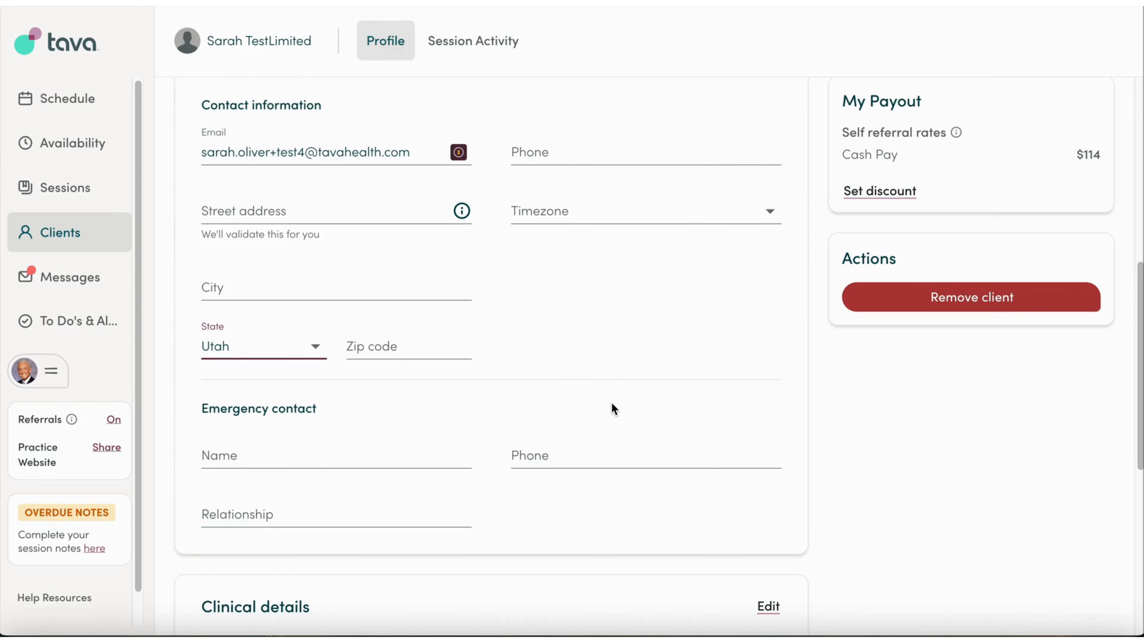
{"action": "scroll", "coordinate": [611, 405], "scroll_direction": "up", "scroll_amount": 7}
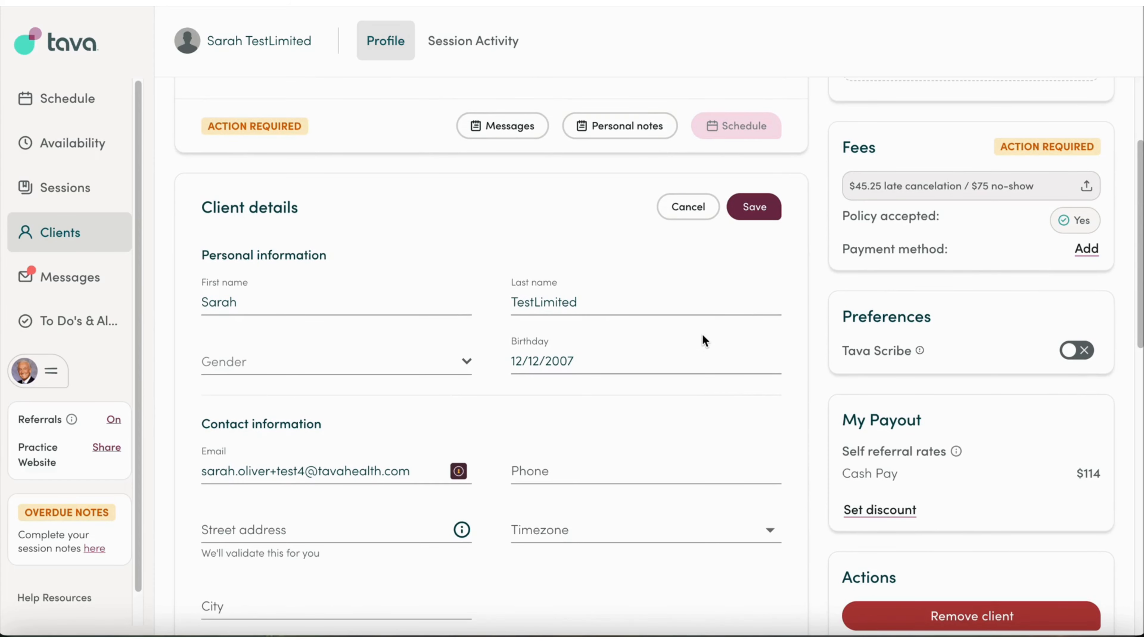
{"action": "left_click", "coordinate": [756, 208]}
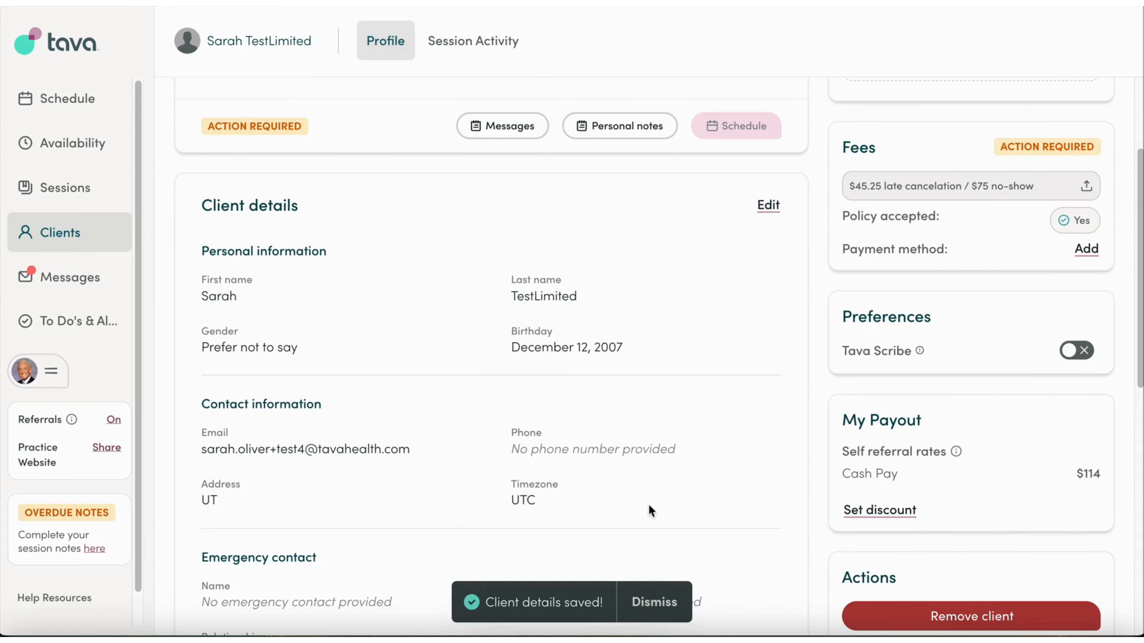
{"action": "left_click", "coordinate": [653, 606]}
{"action": "scroll", "coordinate": [779, 340], "scroll_direction": "down", "scroll_amount": 1}
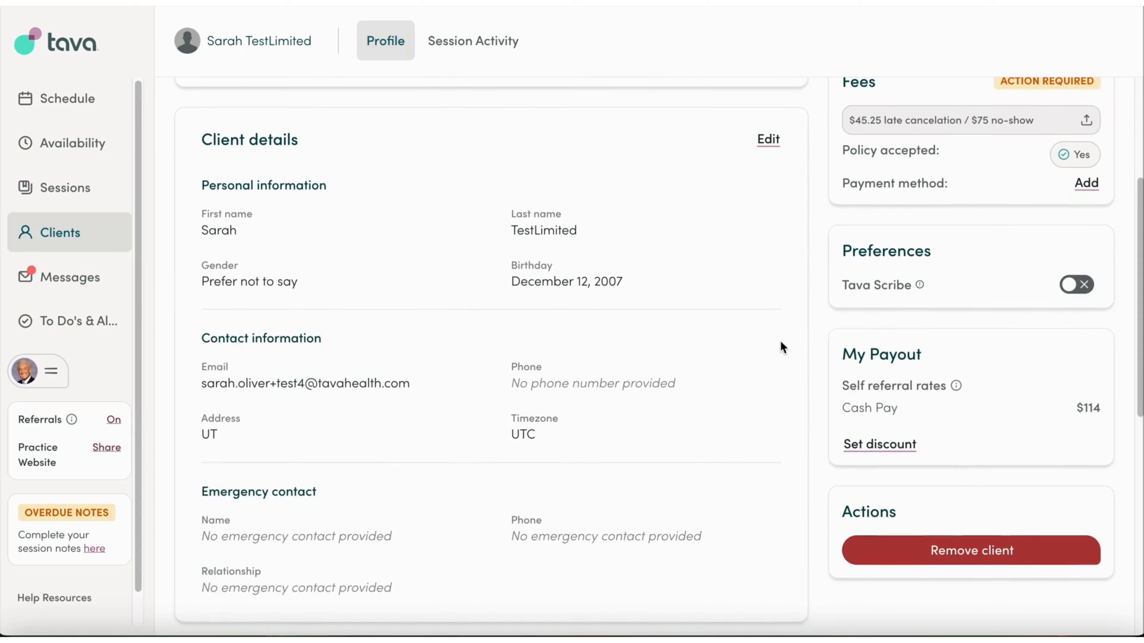
{"action": "scroll", "coordinate": [780, 341], "scroll_direction": "up", "scroll_amount": 5}
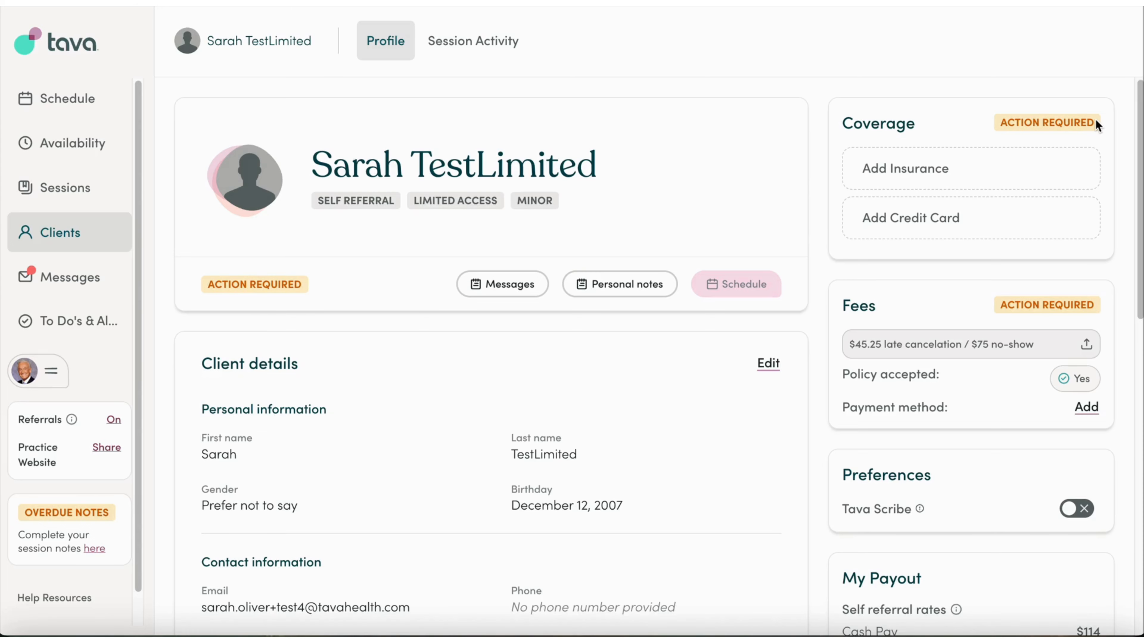
Submit Barton - D'Amore insurance with the suggested member ID and the accuracy box ticked.
{"action": "left_click", "coordinate": [927, 177]}
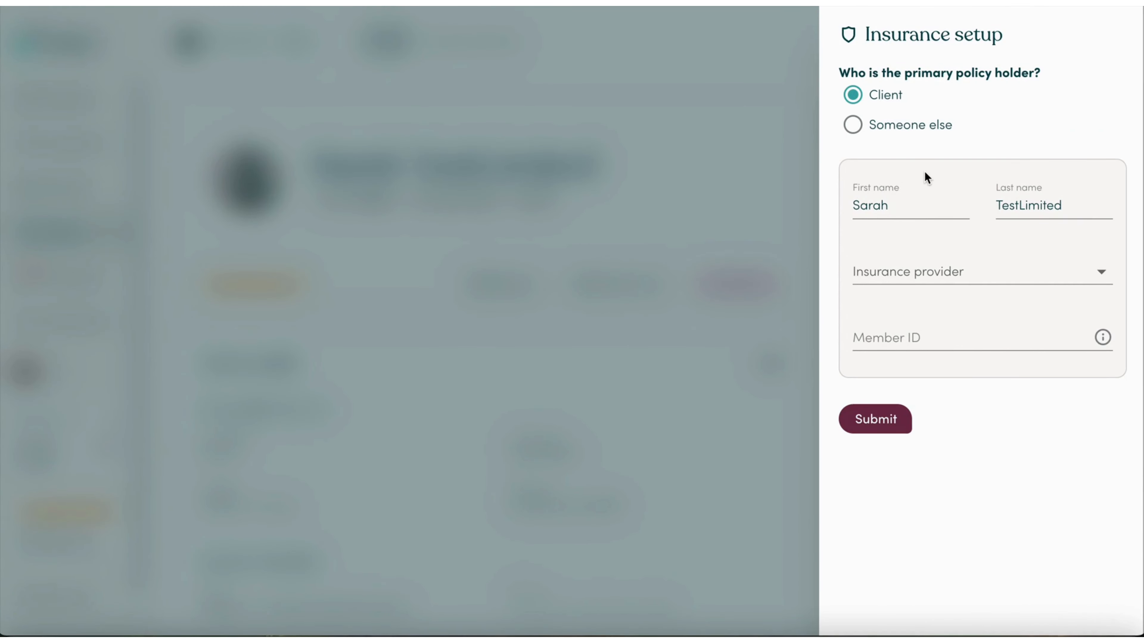
{"action": "left_click", "coordinate": [905, 271]}
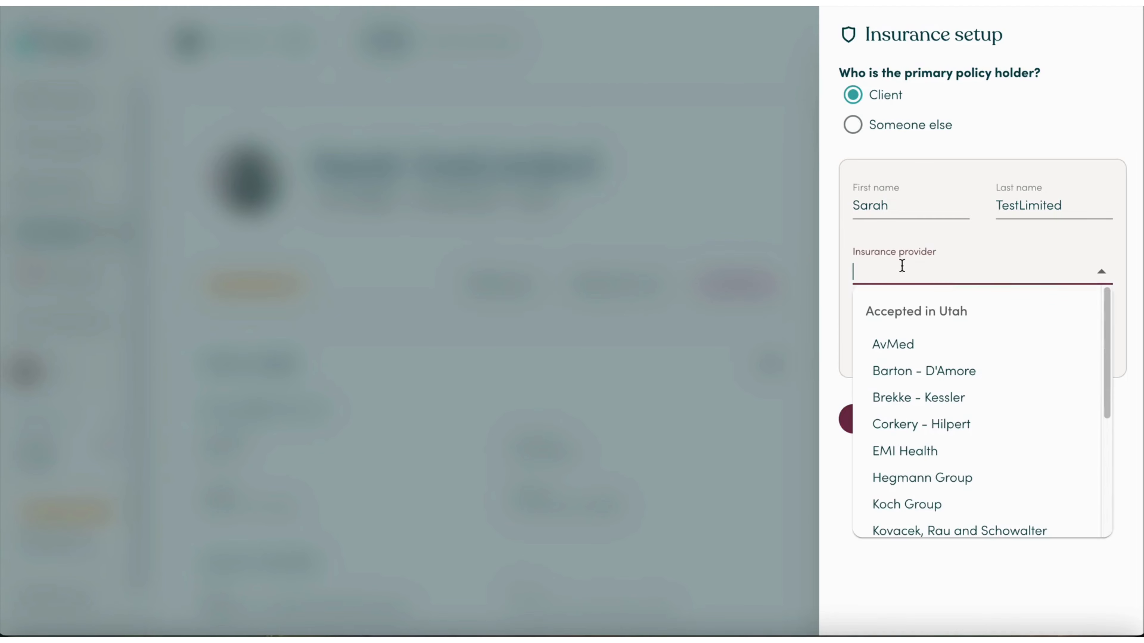
{"action": "left_click", "coordinate": [926, 374]}
{"action": "left_click", "coordinate": [927, 336]}
{"action": "left_click", "coordinate": [943, 405]}
{"action": "left_click", "coordinate": [849, 415]}
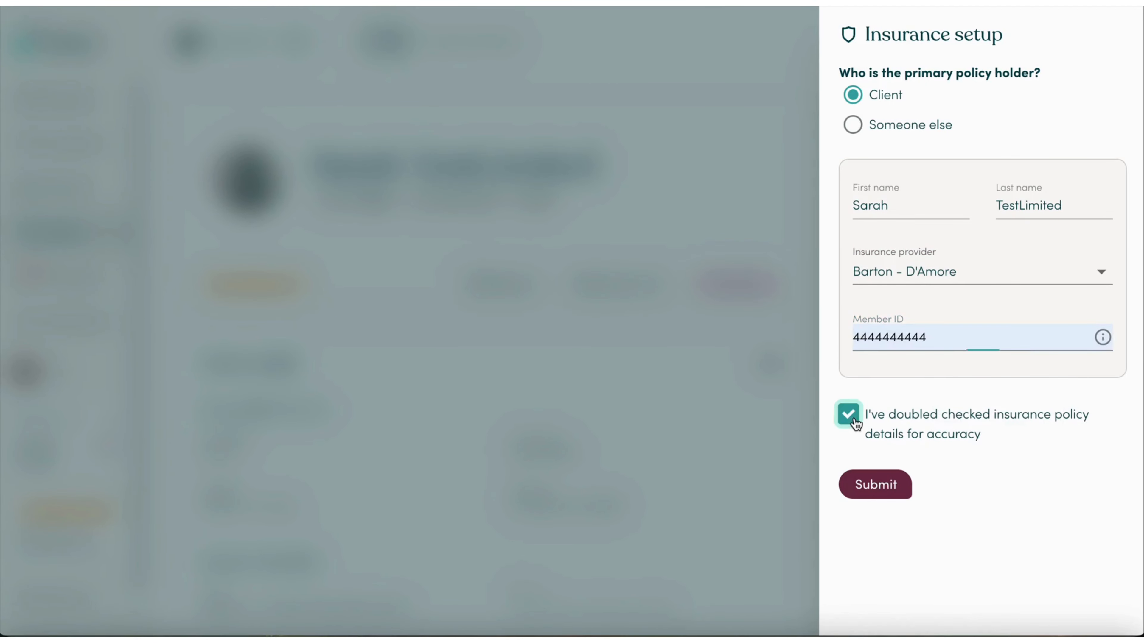
{"action": "left_click", "coordinate": [880, 493]}
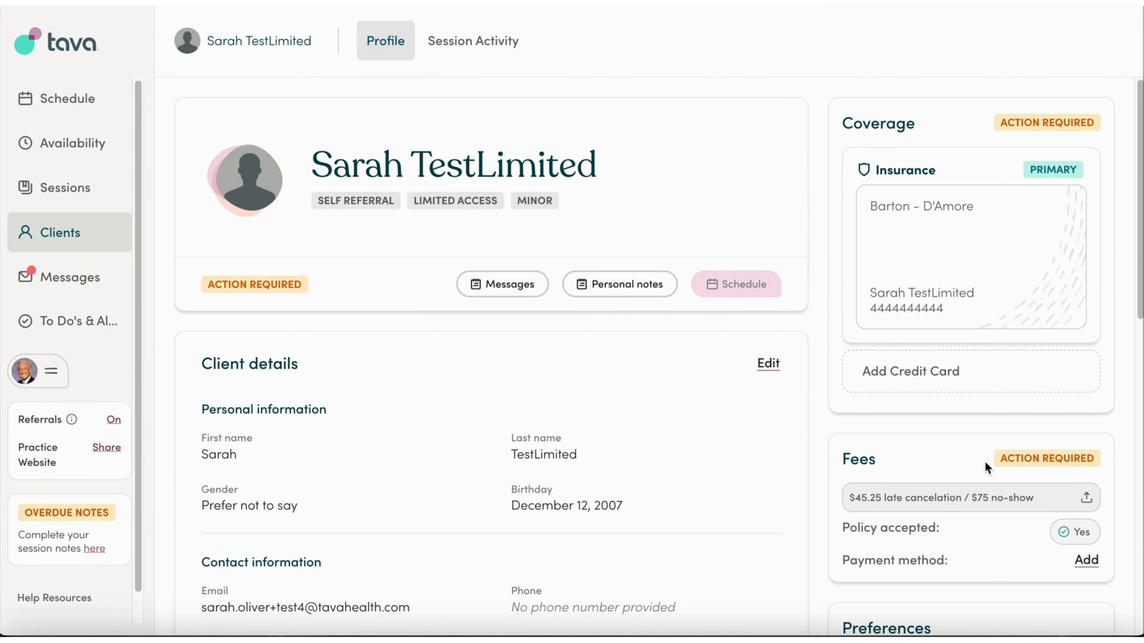
Save a test Visa card with expiry 10/26 and submit it as the payment method.
{"action": "left_click", "coordinate": [884, 380]}
{"action": "left_click", "coordinate": [1004, 85]}
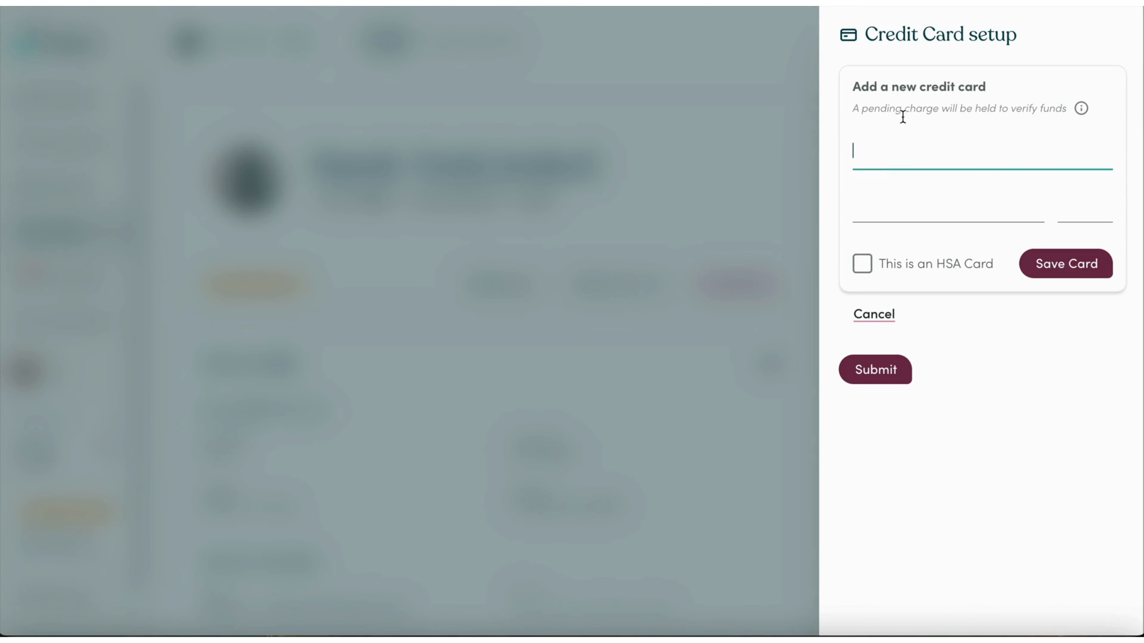
{"action": "type", "text": "4242 4"}
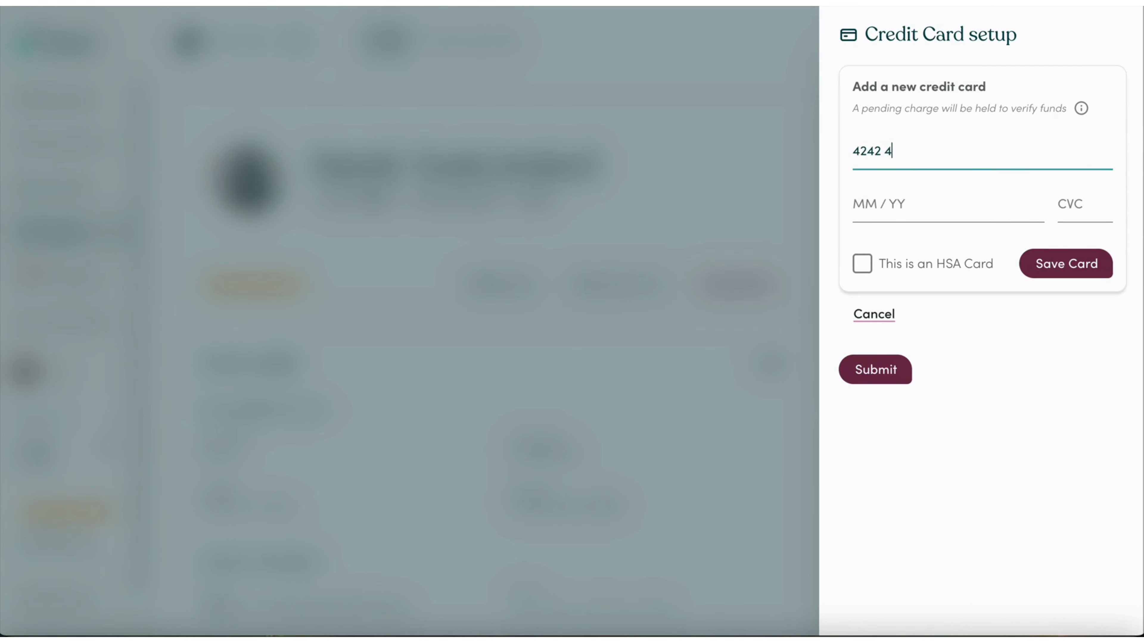
{"action": "type", "text": "242 4242 4242"}
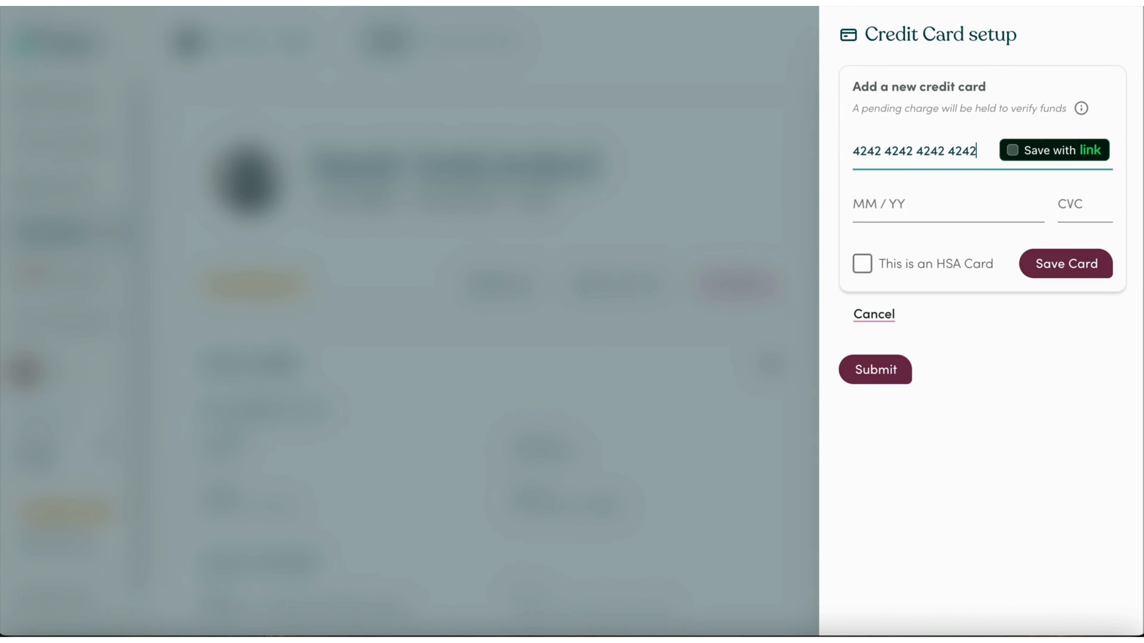
{"action": "left_click", "coordinate": [886, 204]}
{"action": "type", "text": "1026"}
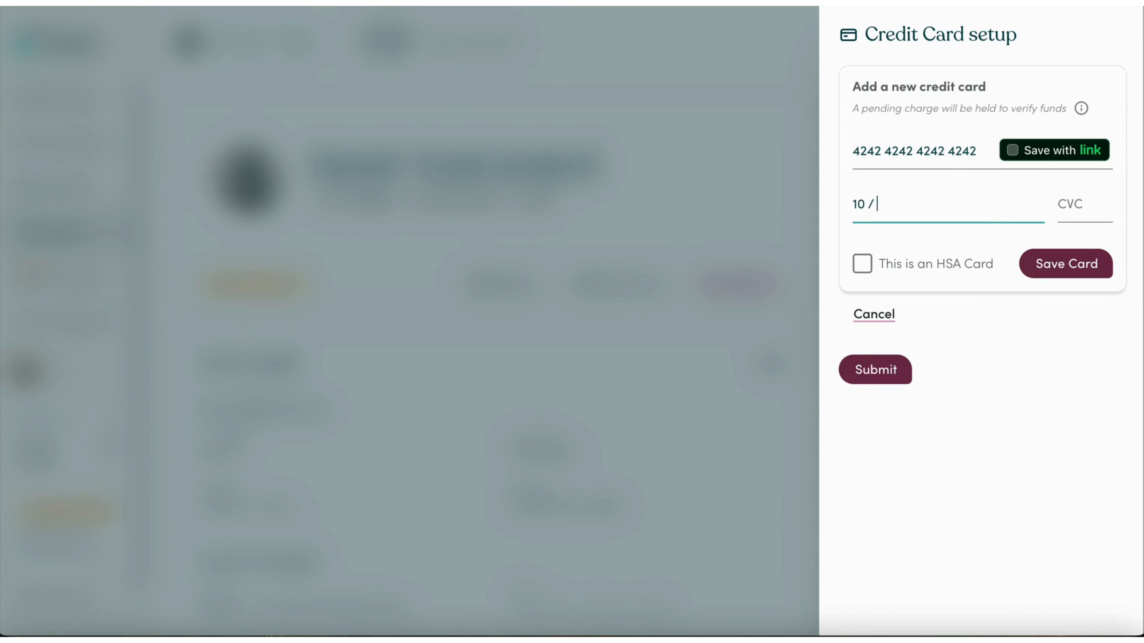
{"action": "left_click", "coordinate": [1064, 203]}
{"action": "type", "text": "123"}
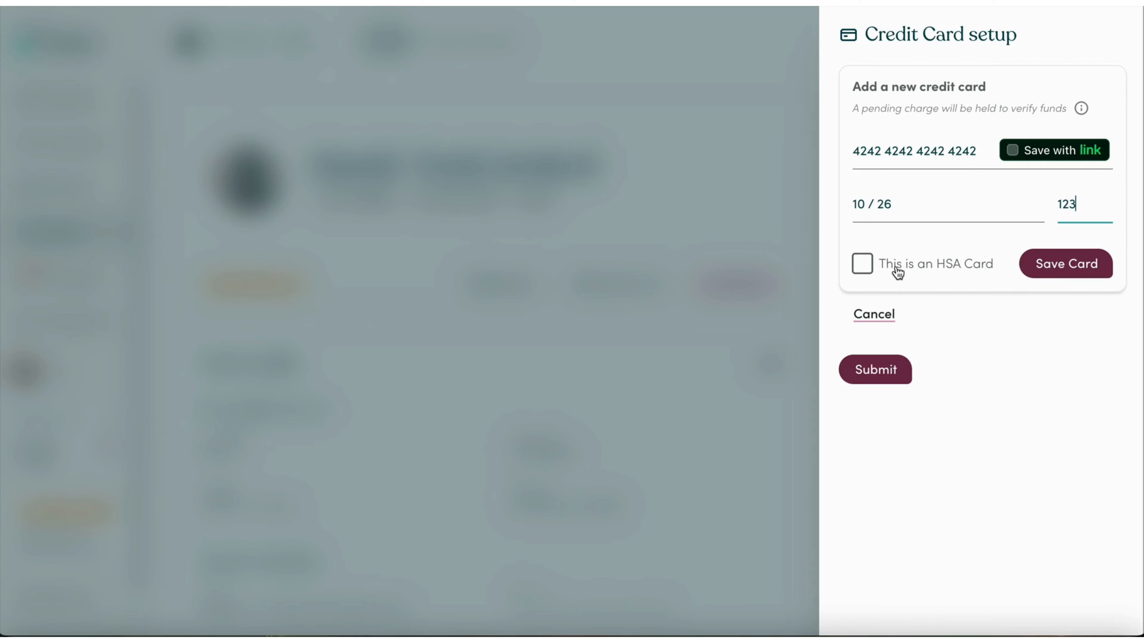
{"action": "left_click", "coordinate": [1045, 271]}
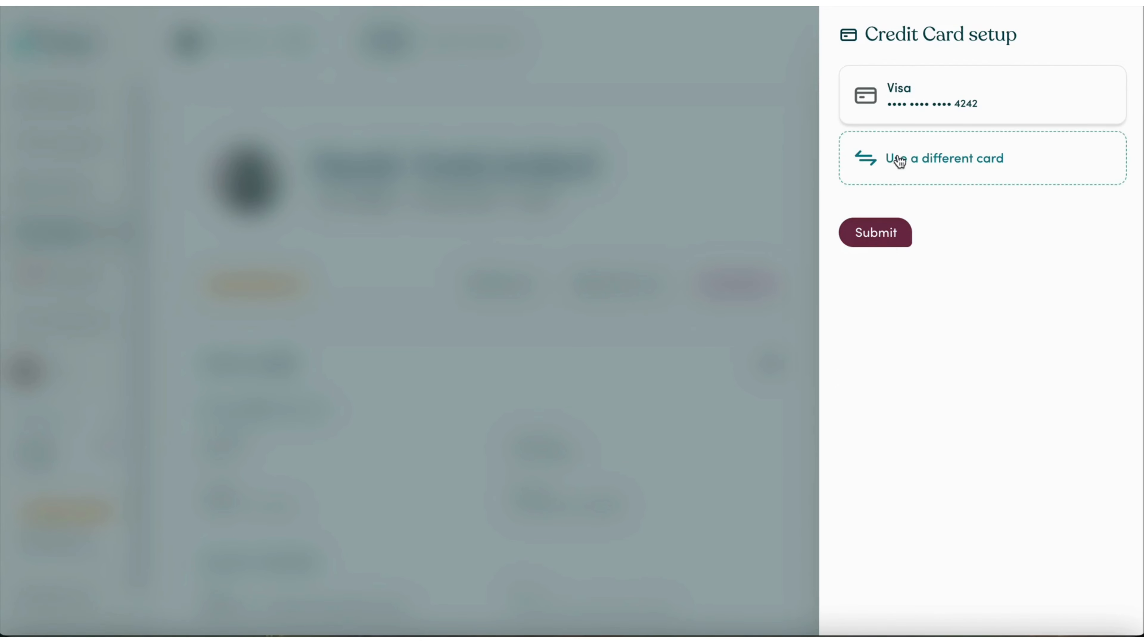
{"action": "left_click", "coordinate": [884, 238]}
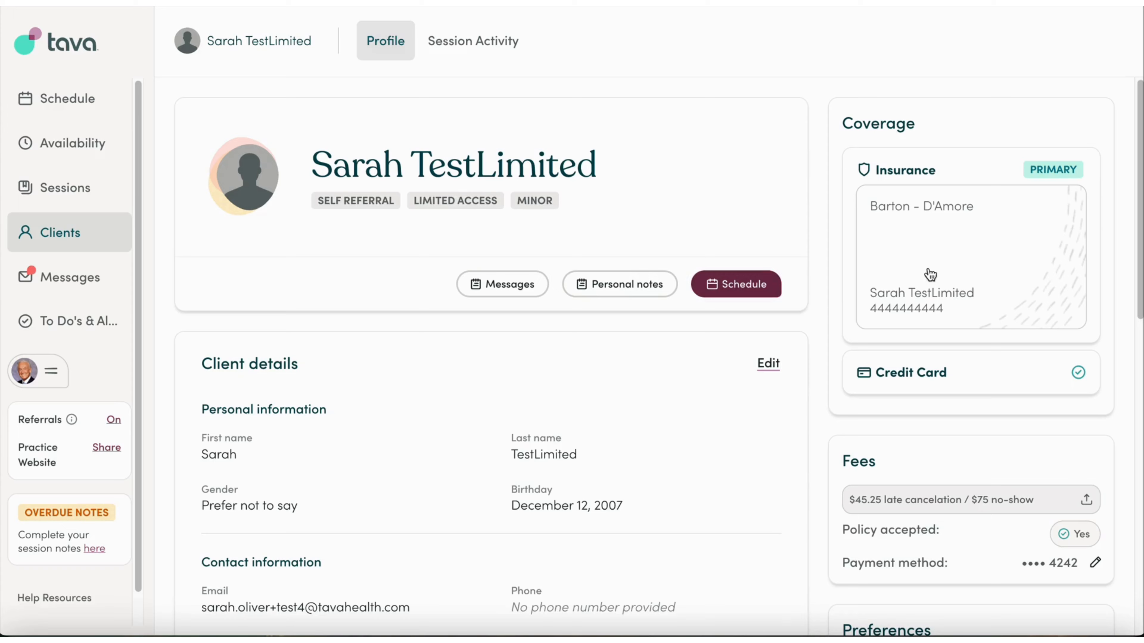
Scroll down the client's profile to the Preferences section.
{"action": "scroll", "coordinate": [819, 386], "scroll_direction": "down", "scroll_amount": 3}
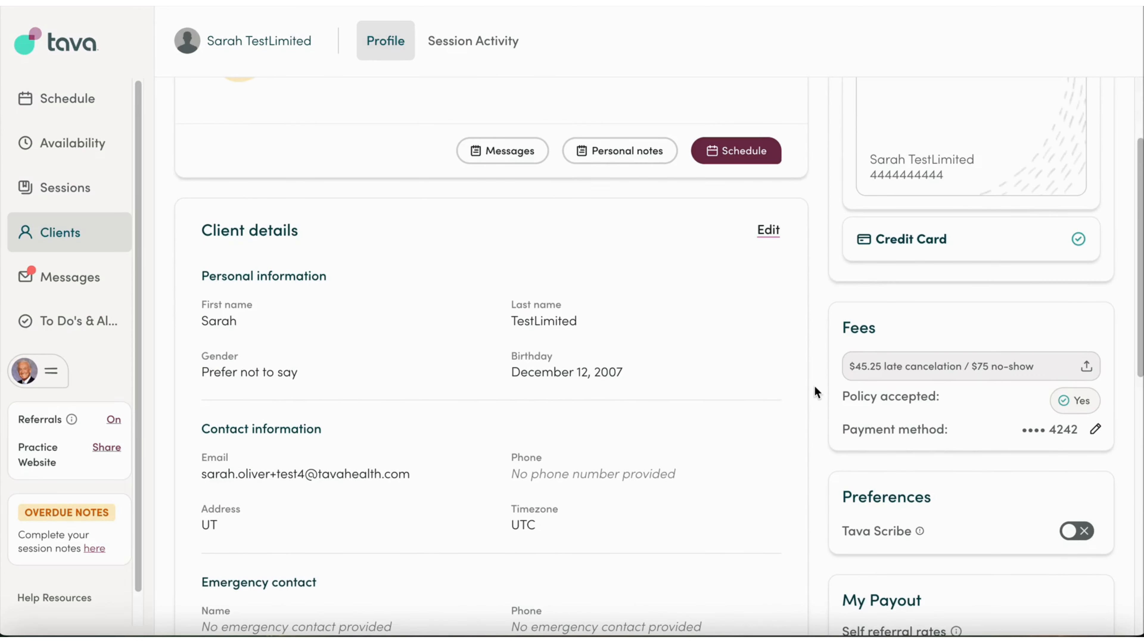
{"action": "scroll", "coordinate": [809, 389], "scroll_direction": "up", "scroll_amount": 3}
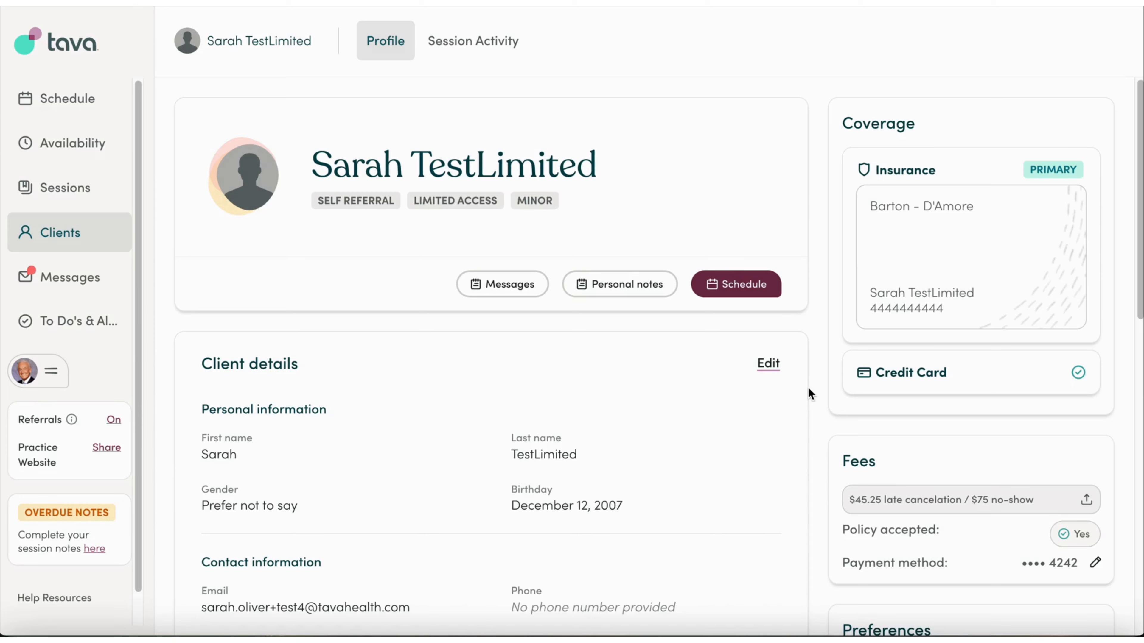
{"action": "scroll", "coordinate": [807, 387], "scroll_direction": "down", "scroll_amount": 5}
{"action": "scroll", "coordinate": [808, 386], "scroll_direction": "up", "scroll_amount": 5}
{"action": "scroll", "coordinate": [806, 392], "scroll_direction": "down", "scroll_amount": 5}
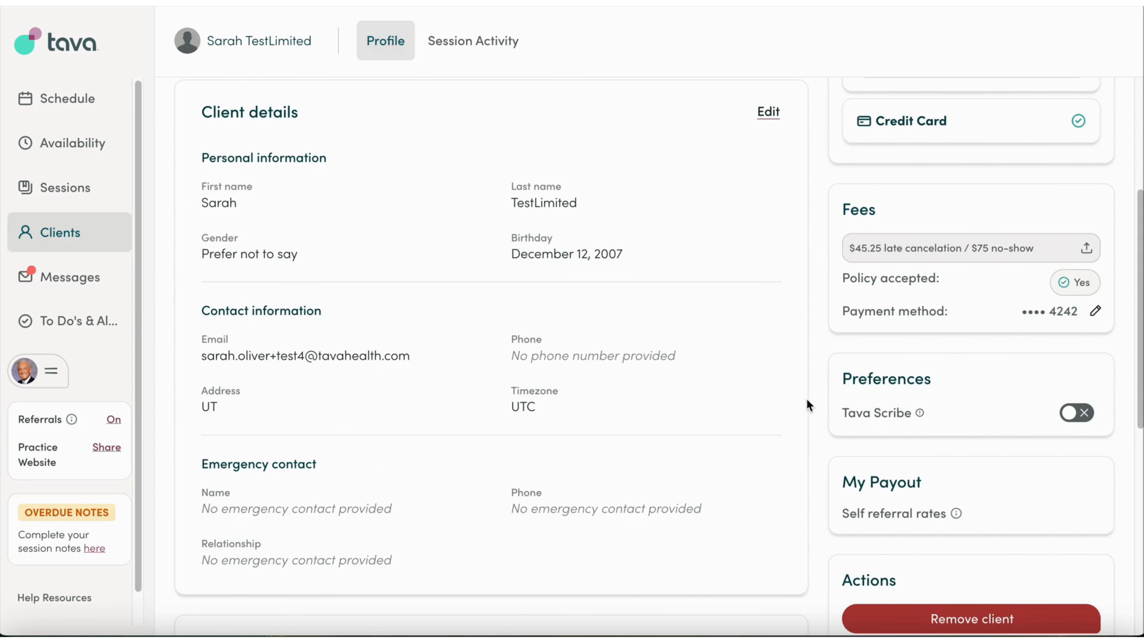
{"action": "left_click_drag", "start_coordinate": [844, 380], "coordinate": [929, 378]}
{"action": "left_click", "coordinate": [917, 383]}
Toggle Tava Scribe on and back off, then show the Sep 7–13, 2025 schedule.
{"action": "left_click", "coordinate": [1081, 414]}
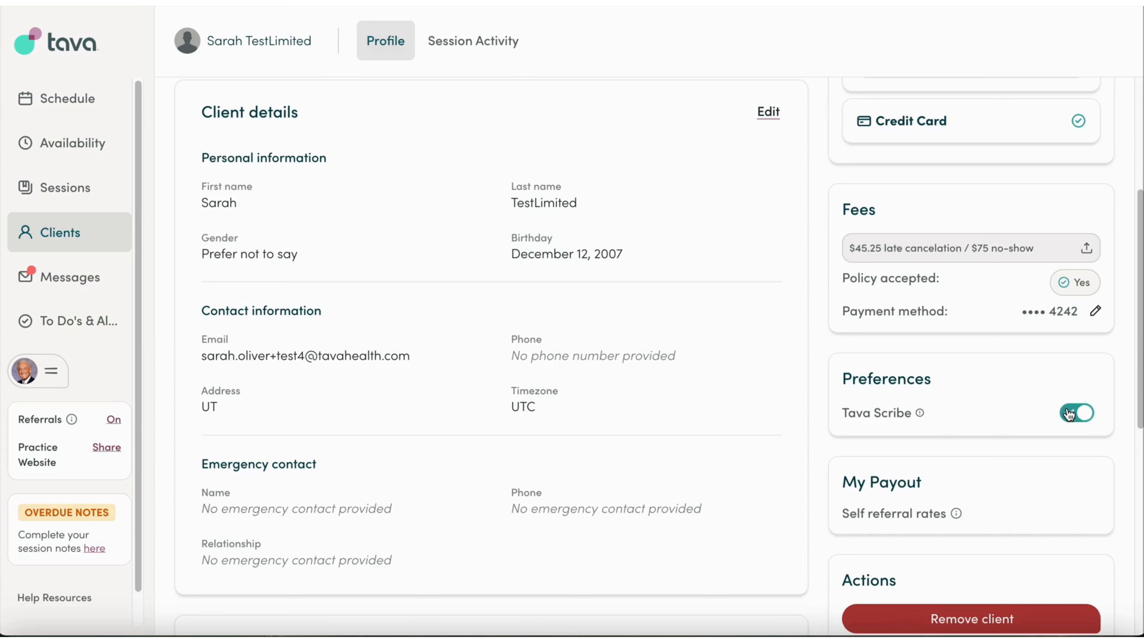
{"action": "left_click", "coordinate": [1083, 416]}
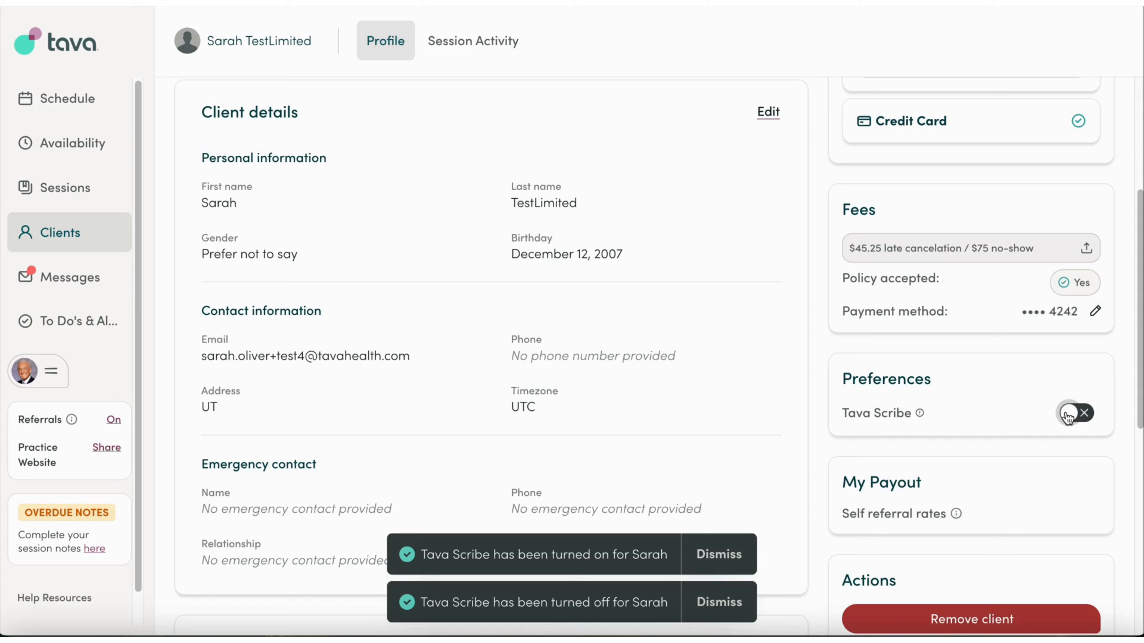
{"action": "scroll", "coordinate": [773, 339], "scroll_direction": "up", "scroll_amount": 5}
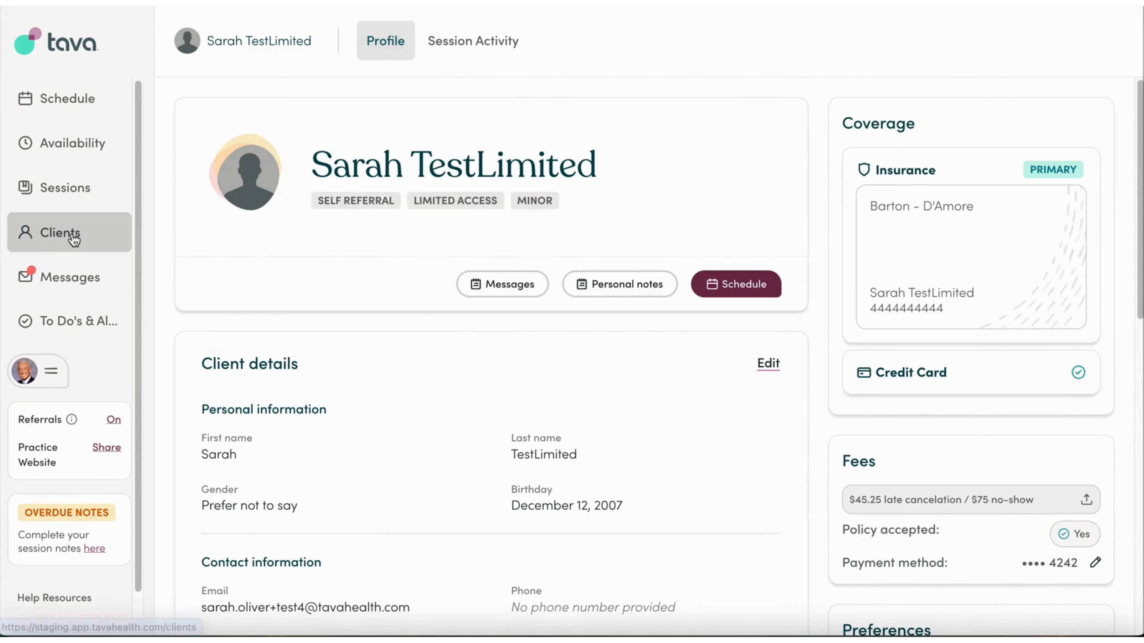
{"action": "left_click", "coordinate": [70, 105]}
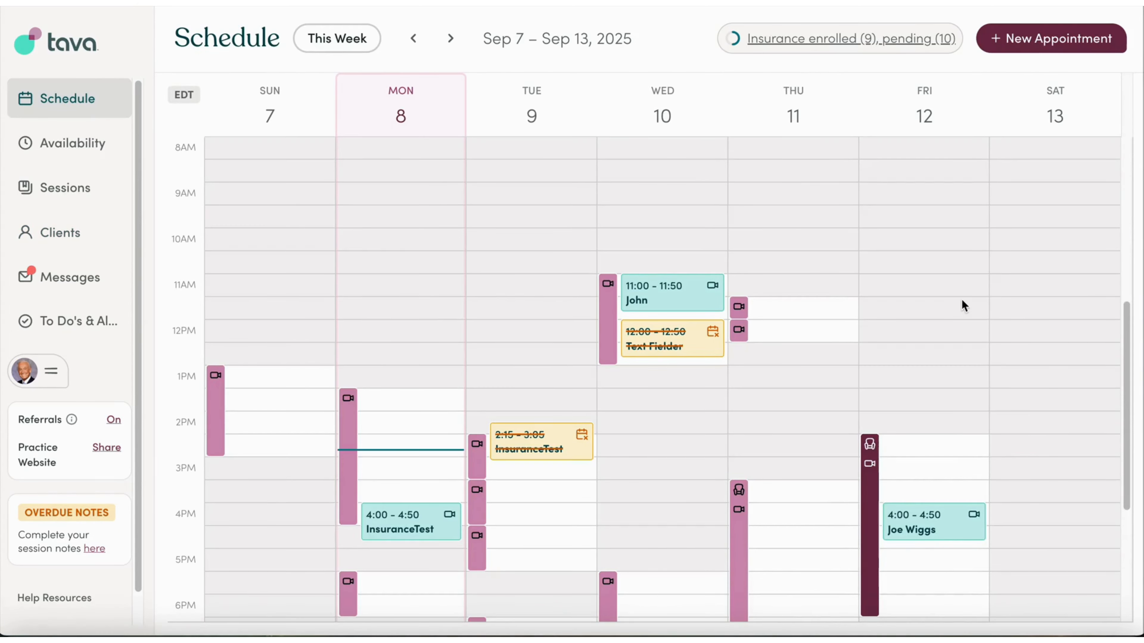
Book a single session for the limited-access client on Wednesday, Sep 10, and close the confirmation.
{"action": "scroll", "coordinate": [966, 302], "scroll_direction": "down", "scroll_amount": 2}
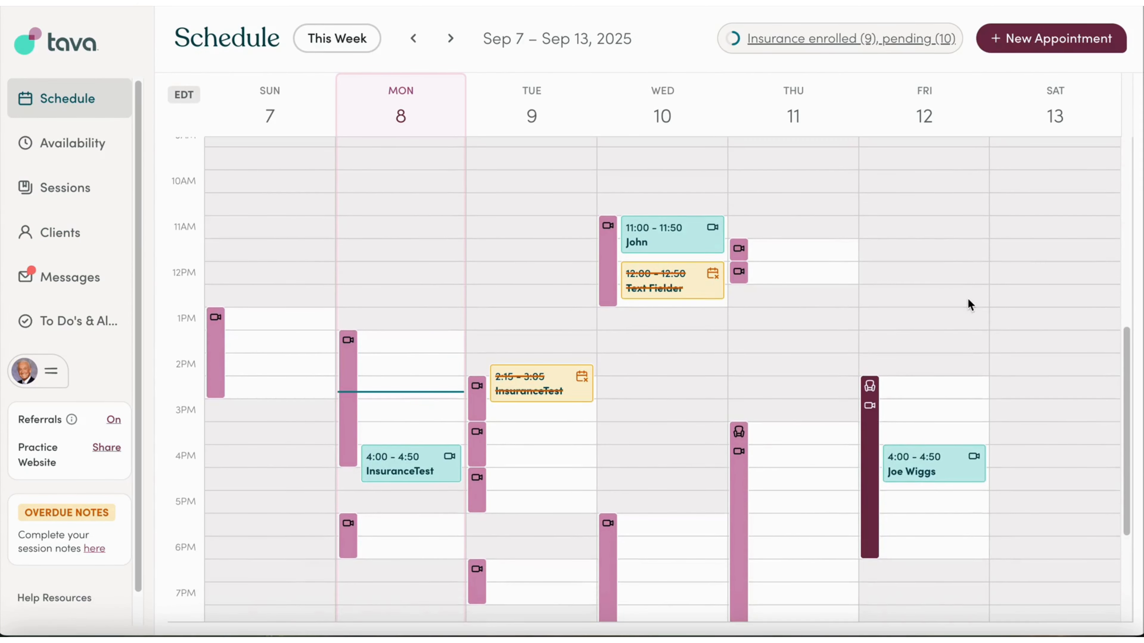
{"action": "left_click", "coordinate": [999, 36]}
{"action": "type", "text": "Insur"}
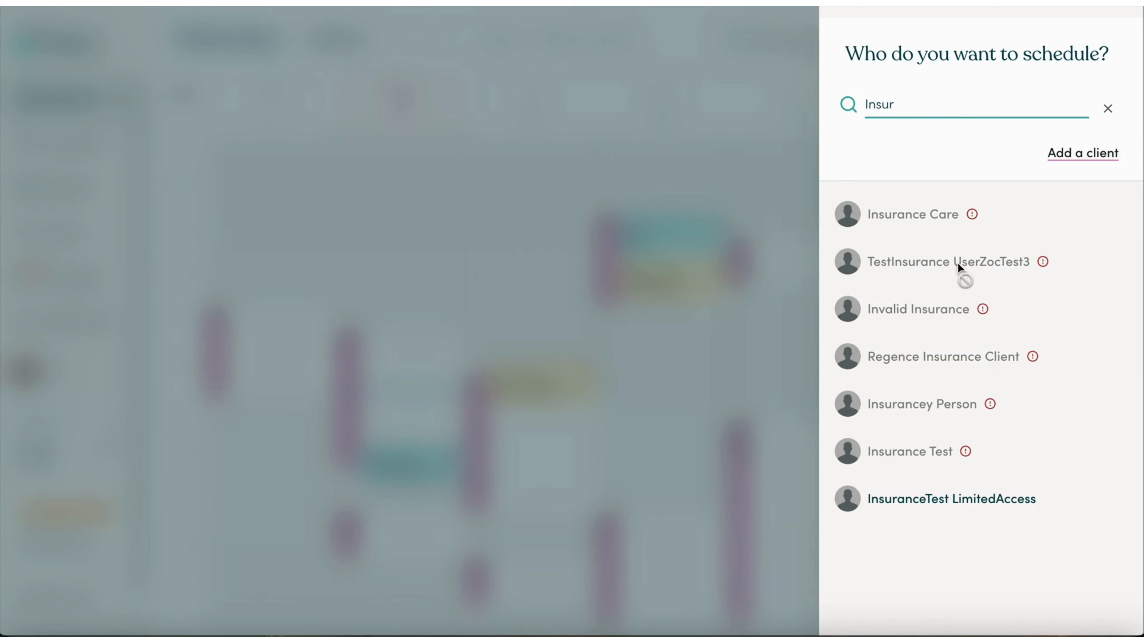
{"action": "left_click", "coordinate": [989, 512]}
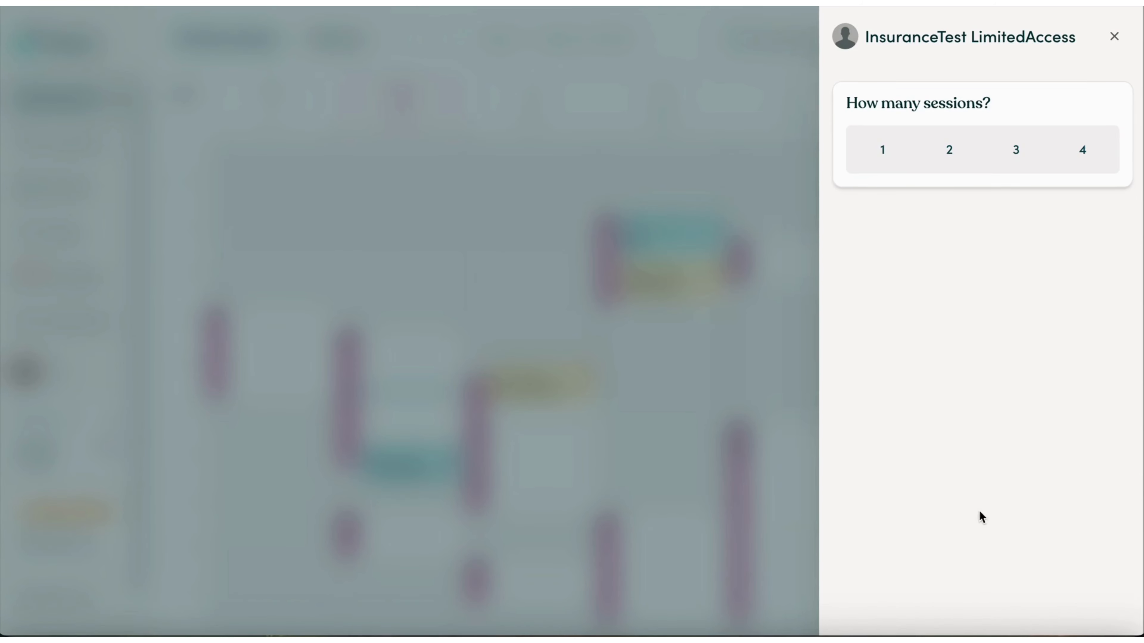
{"action": "left_click", "coordinate": [884, 153]}
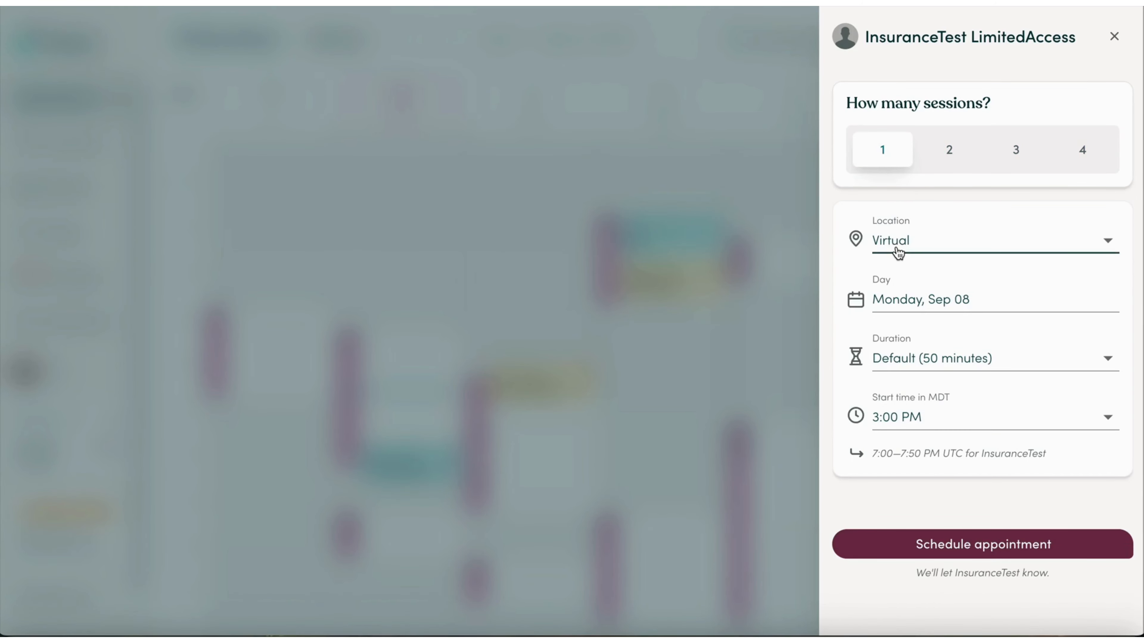
{"action": "left_click", "coordinate": [912, 311]}
{"action": "left_click", "coordinate": [569, 311]}
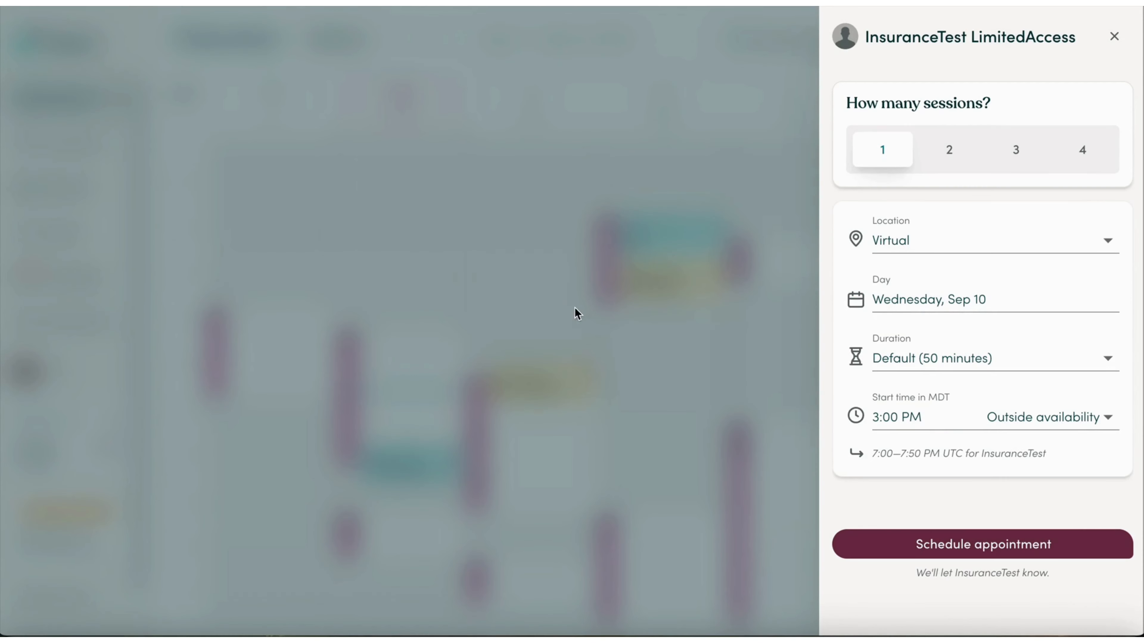
{"action": "left_click", "coordinate": [974, 544]}
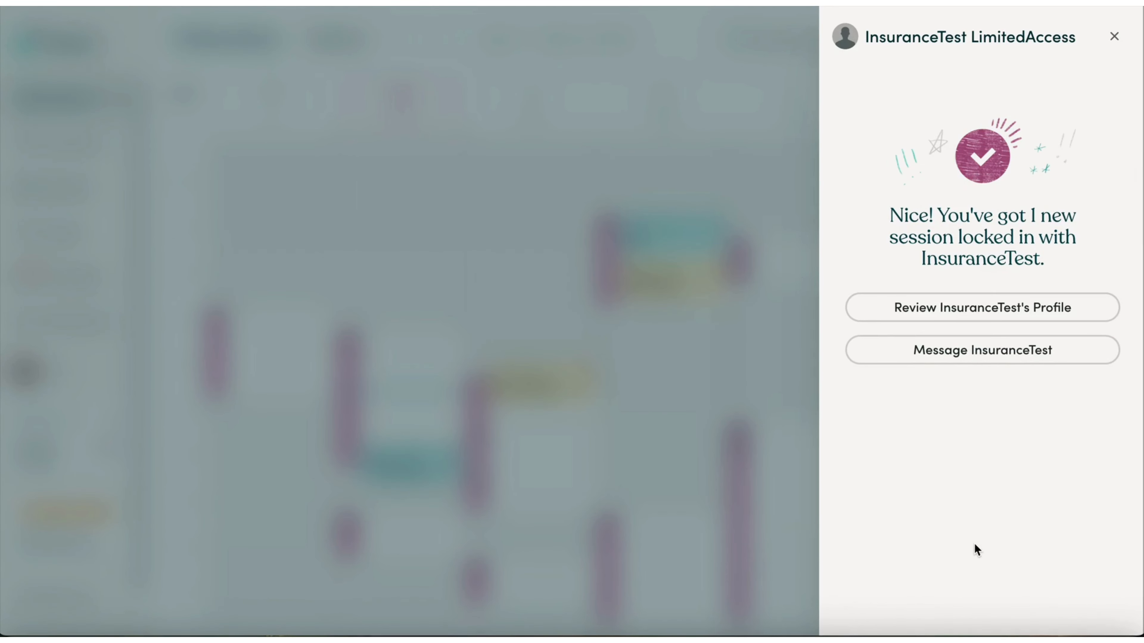
{"action": "left_click", "coordinate": [1114, 36]}
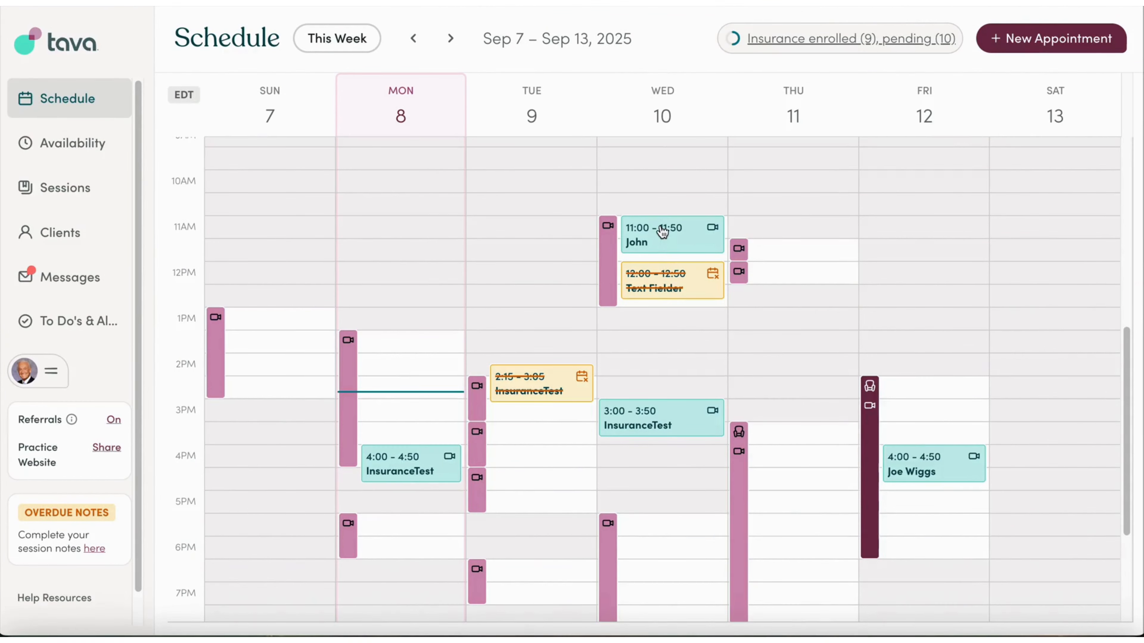
{"action": "left_click", "coordinate": [653, 430]}
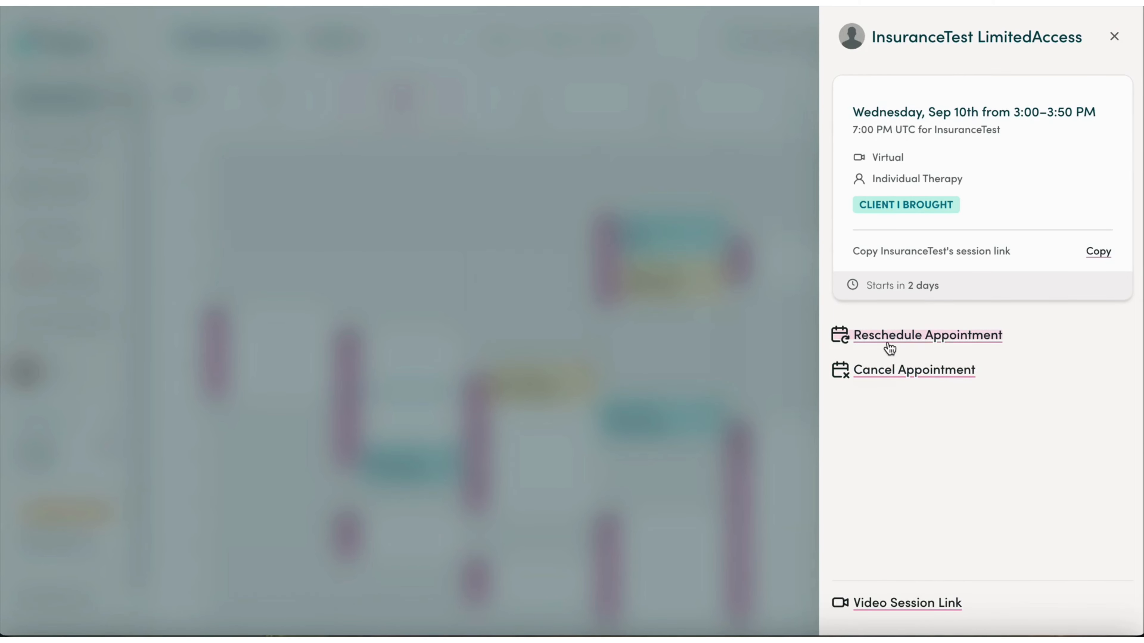
{"action": "left_click", "coordinate": [1125, 44]}
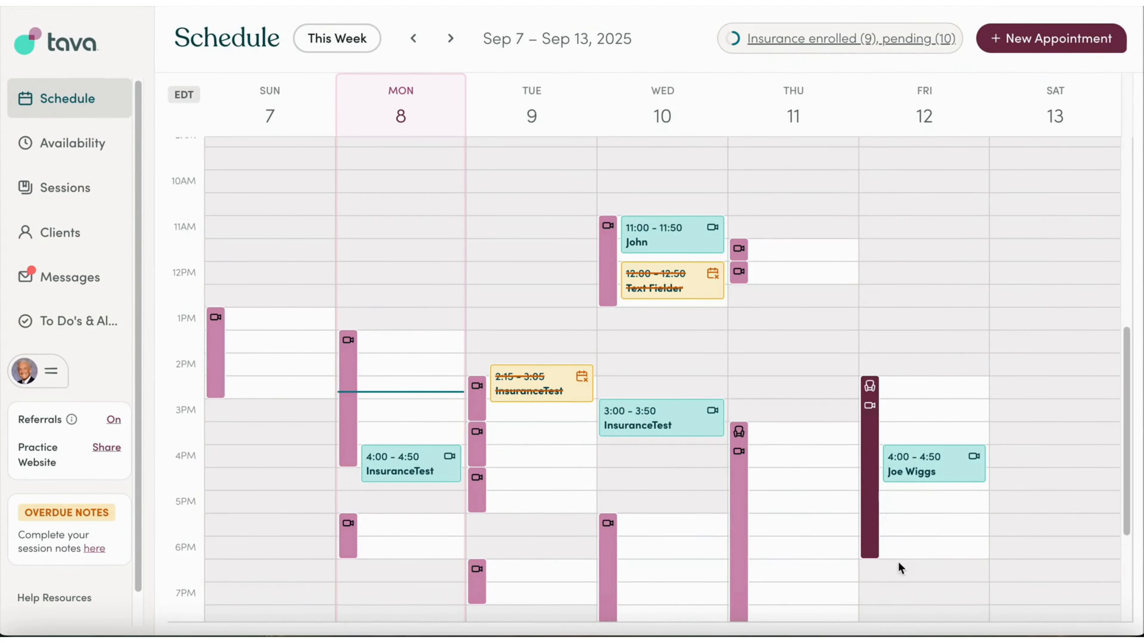
{"action": "left_click", "coordinate": [921, 468]}
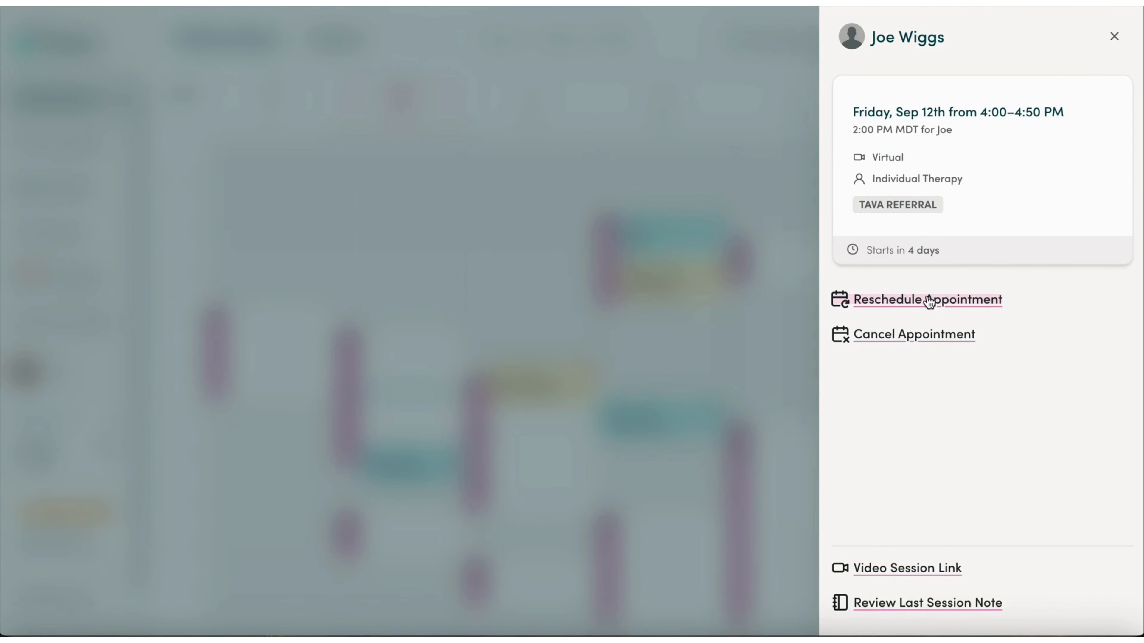
{"action": "left_click_drag", "start_coordinate": [939, 205], "coordinate": [856, 206]}
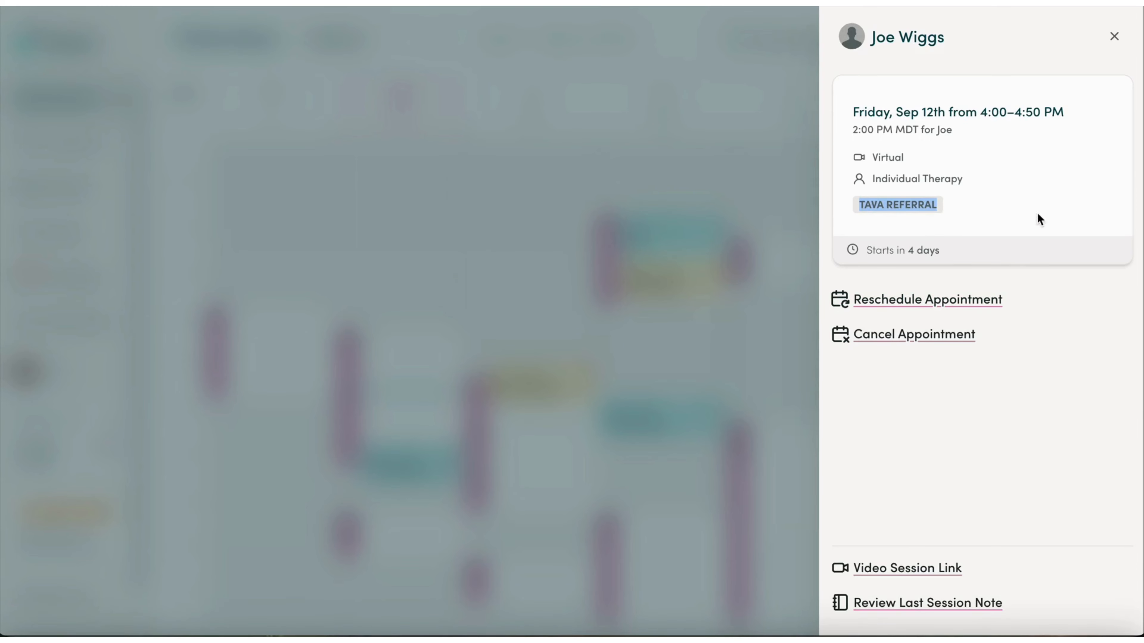
{"action": "left_click", "coordinate": [934, 302]}
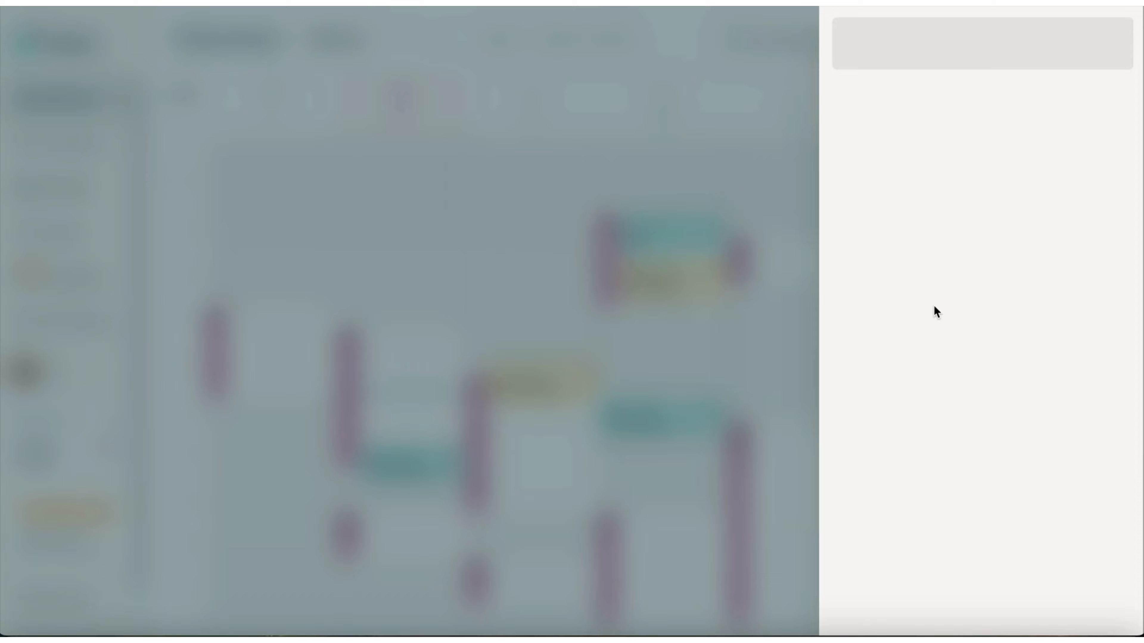
{"action": "scroll", "coordinate": [1000, 426], "scroll_direction": "down", "scroll_amount": 5}
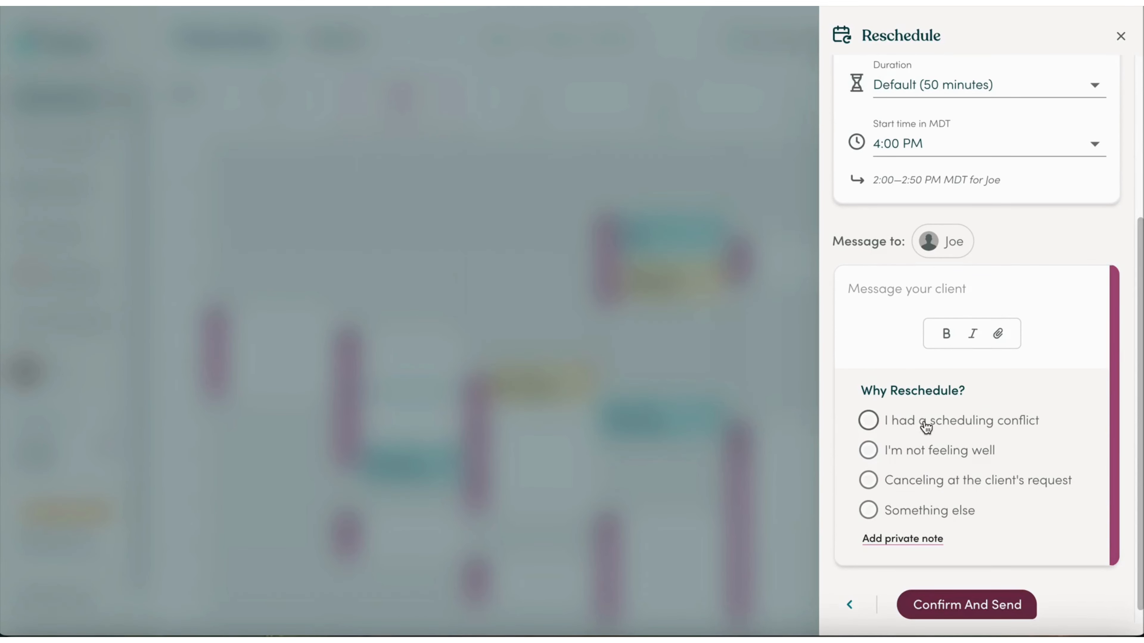
{"action": "left_click", "coordinate": [1119, 36]}
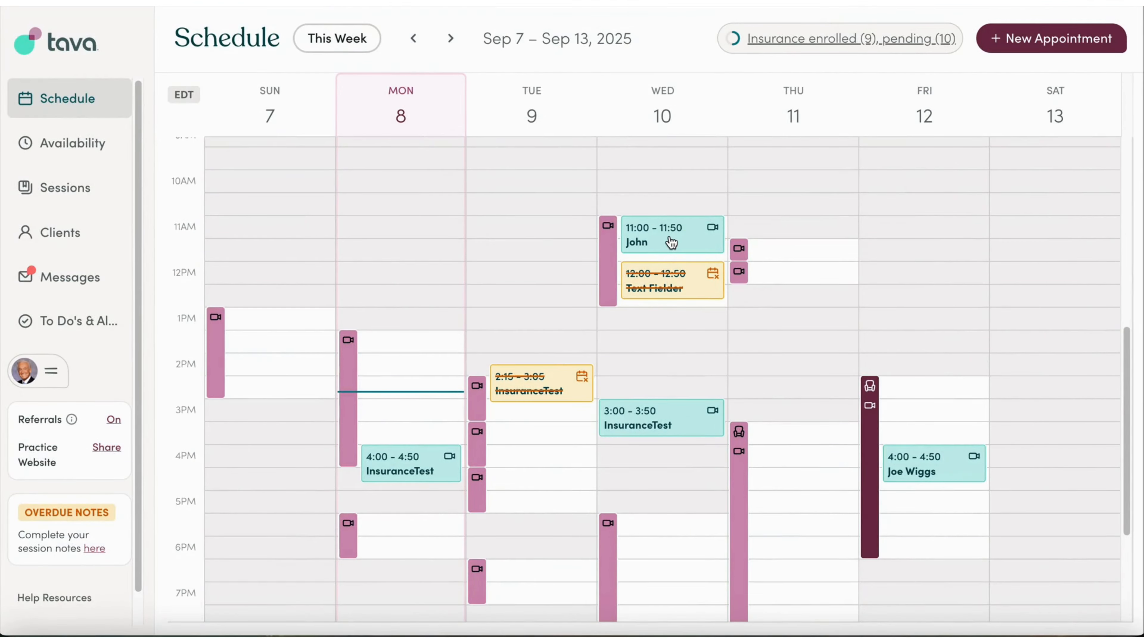
Start rescheduling the Wednesday 3:00 session with 'I'm not feeling well' as the reason.
{"action": "left_click", "coordinate": [634, 433]}
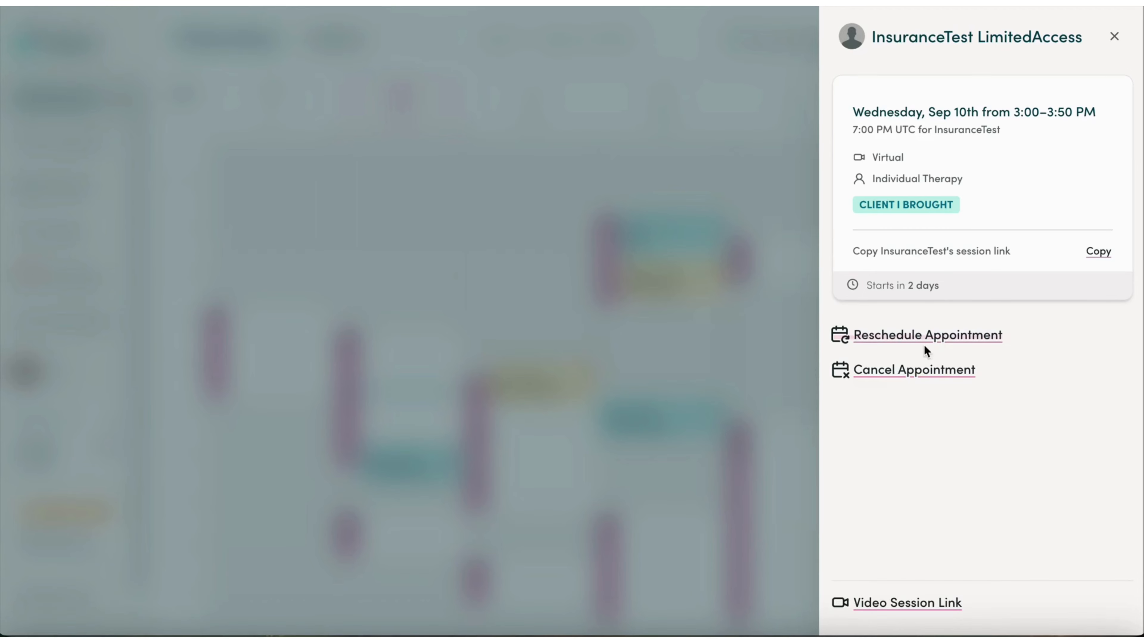
{"action": "left_click", "coordinate": [849, 337]}
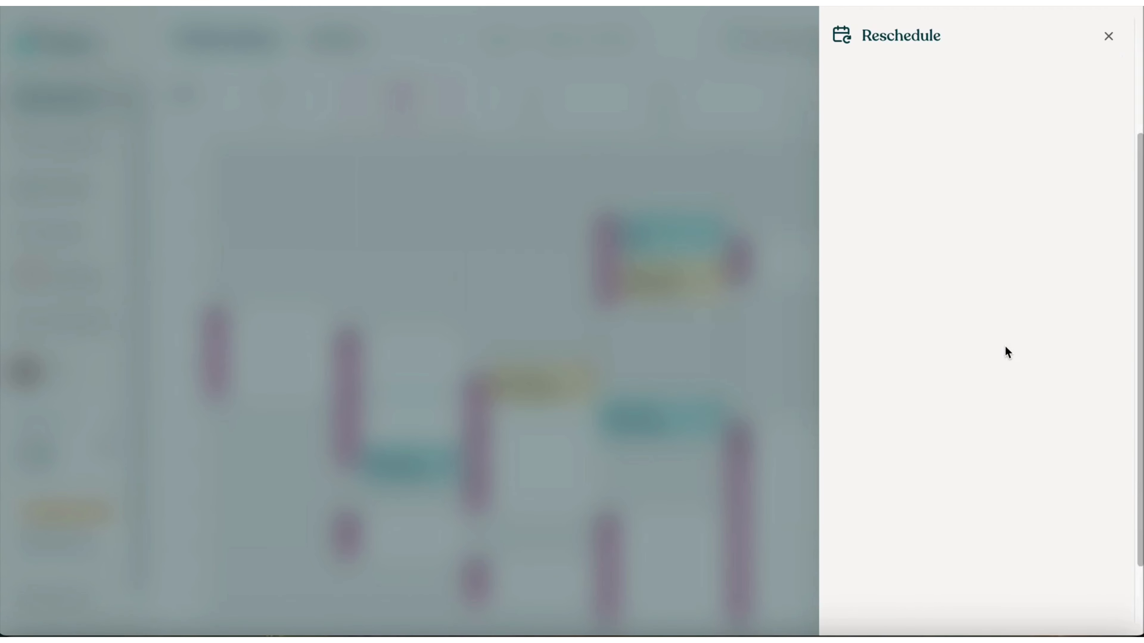
{"action": "scroll", "coordinate": [1007, 355], "scroll_direction": "down", "scroll_amount": 2}
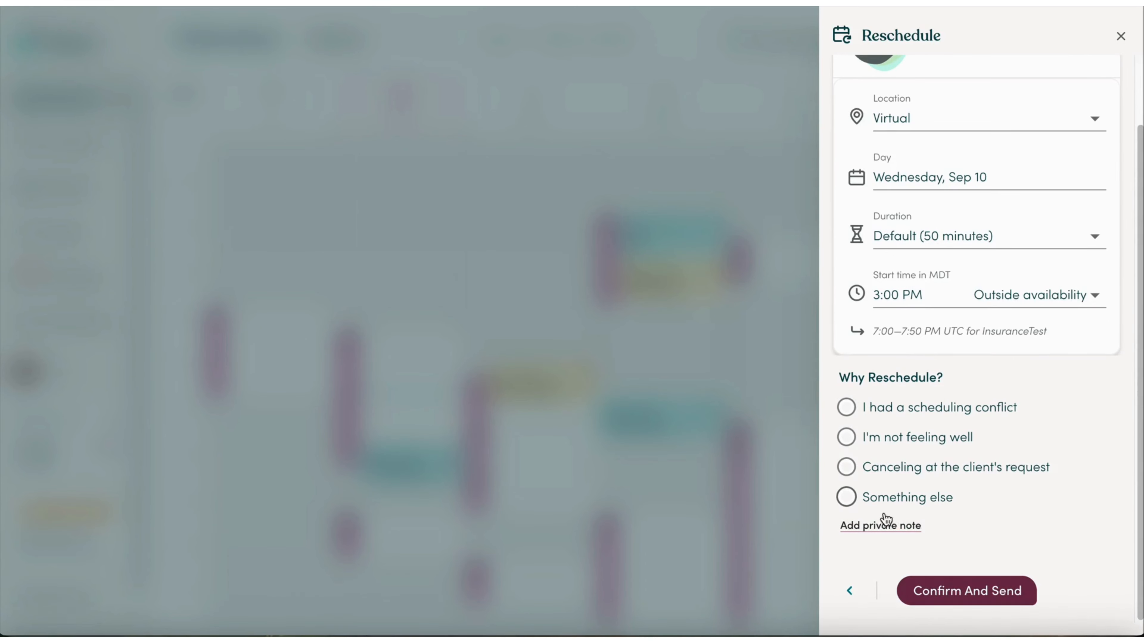
{"action": "left_click", "coordinate": [891, 527]}
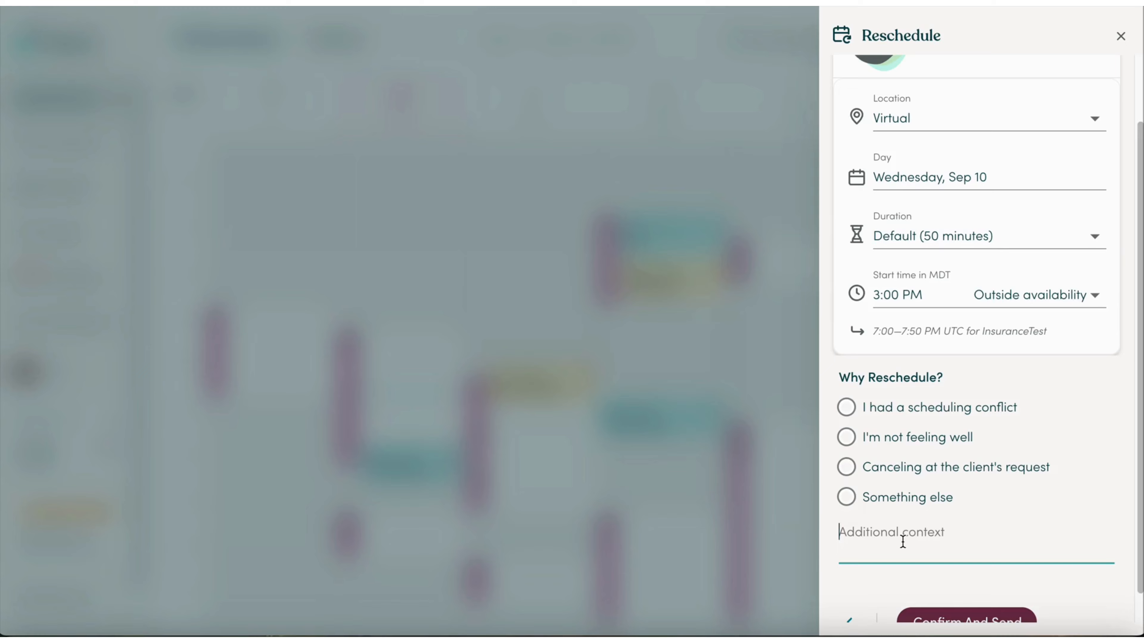
{"action": "scroll", "coordinate": [902, 542], "scroll_direction": "down", "scroll_amount": 1}
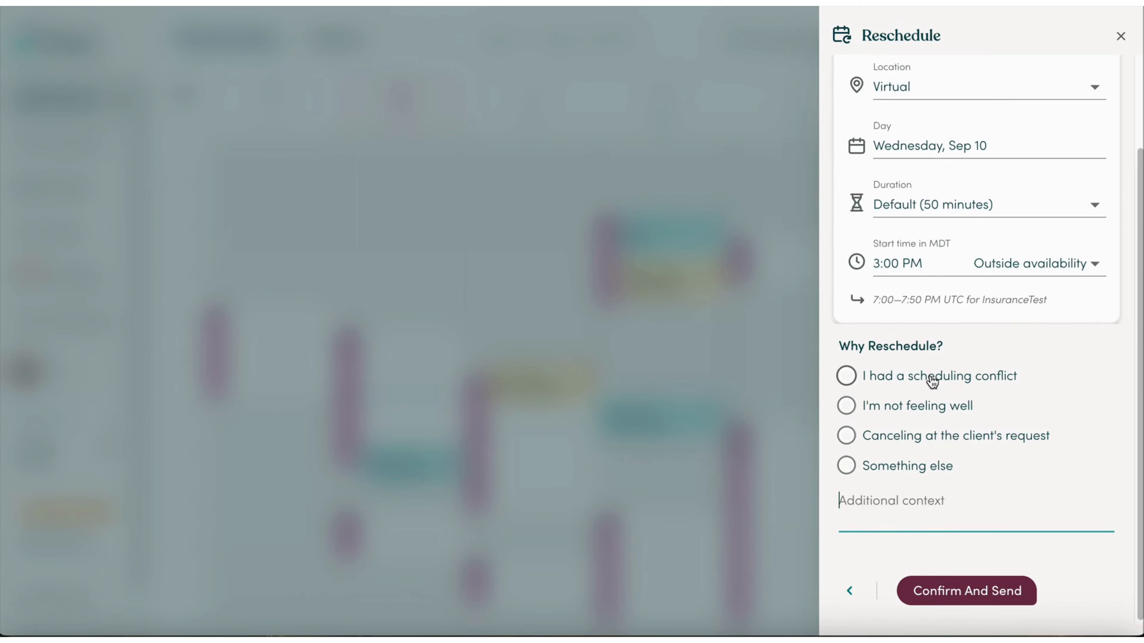
{"action": "left_click", "coordinate": [931, 381]}
{"action": "left_click", "coordinate": [909, 453]}
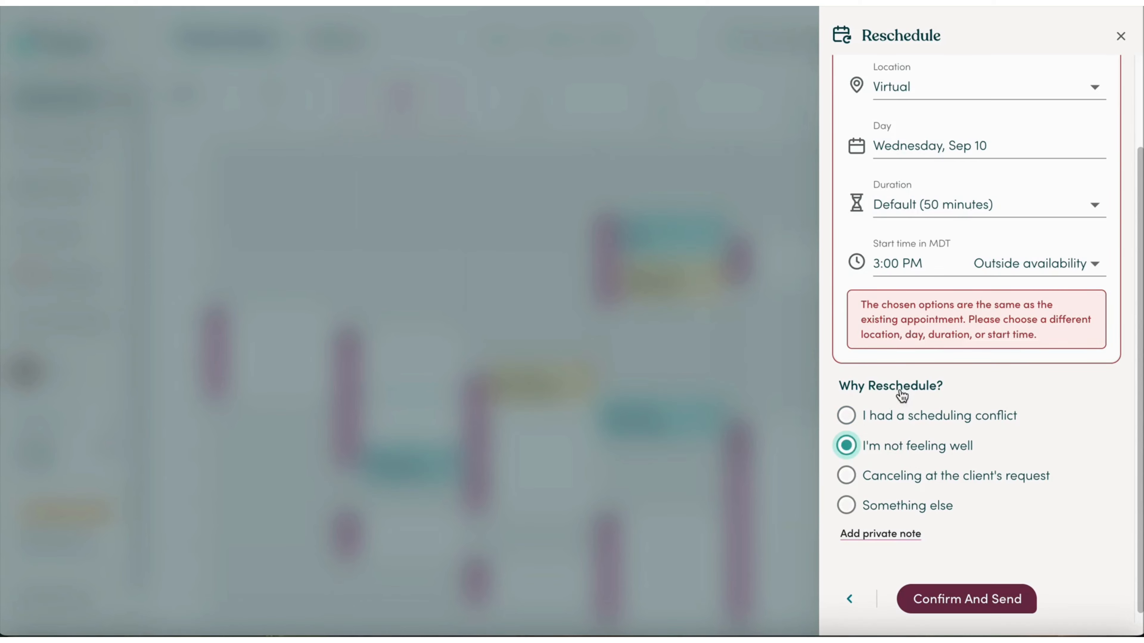
Move the session to Thursday, Sep 11, and confirm and send the reschedule.
{"action": "scroll", "coordinate": [905, 342], "scroll_direction": "down", "scroll_amount": 1}
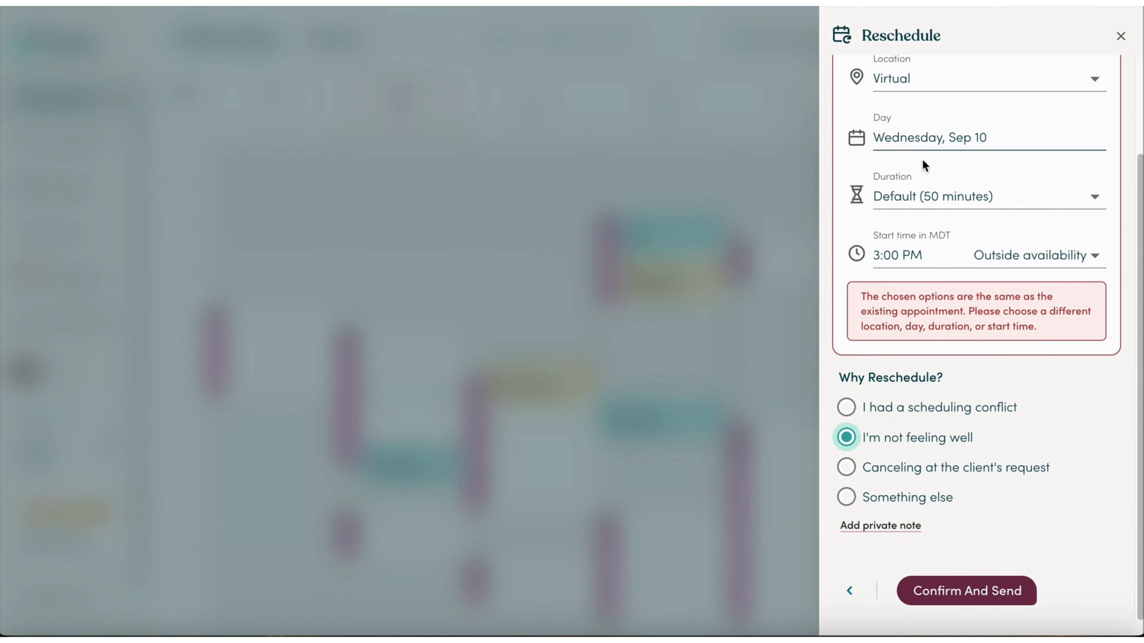
{"action": "left_click", "coordinate": [939, 136]}
{"action": "left_click", "coordinate": [605, 310]}
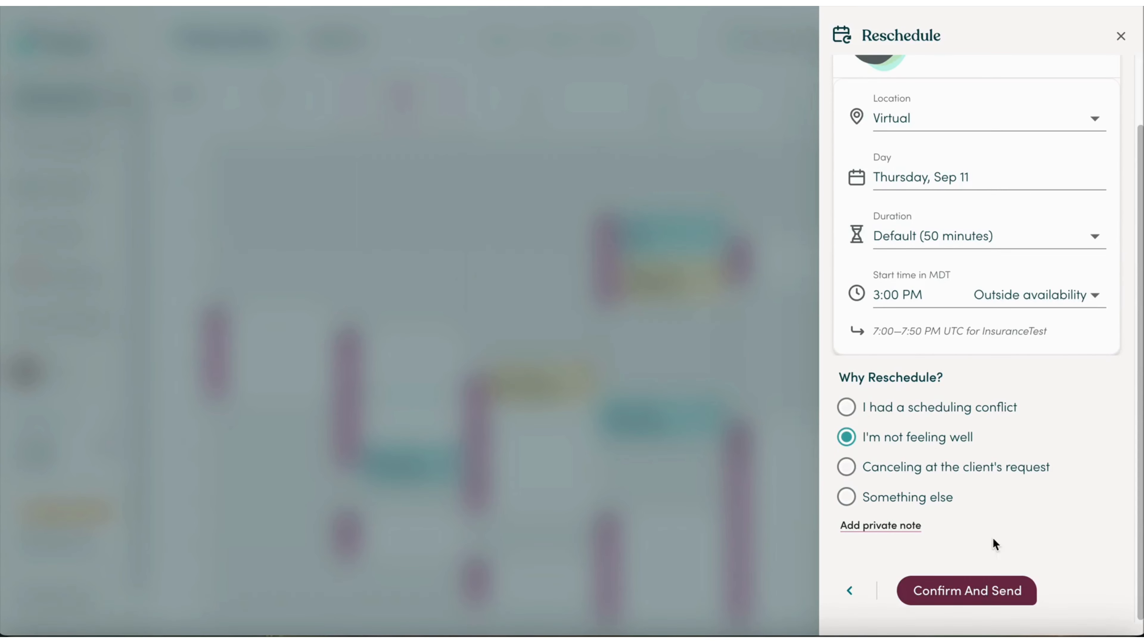
{"action": "left_click", "coordinate": [982, 591]}
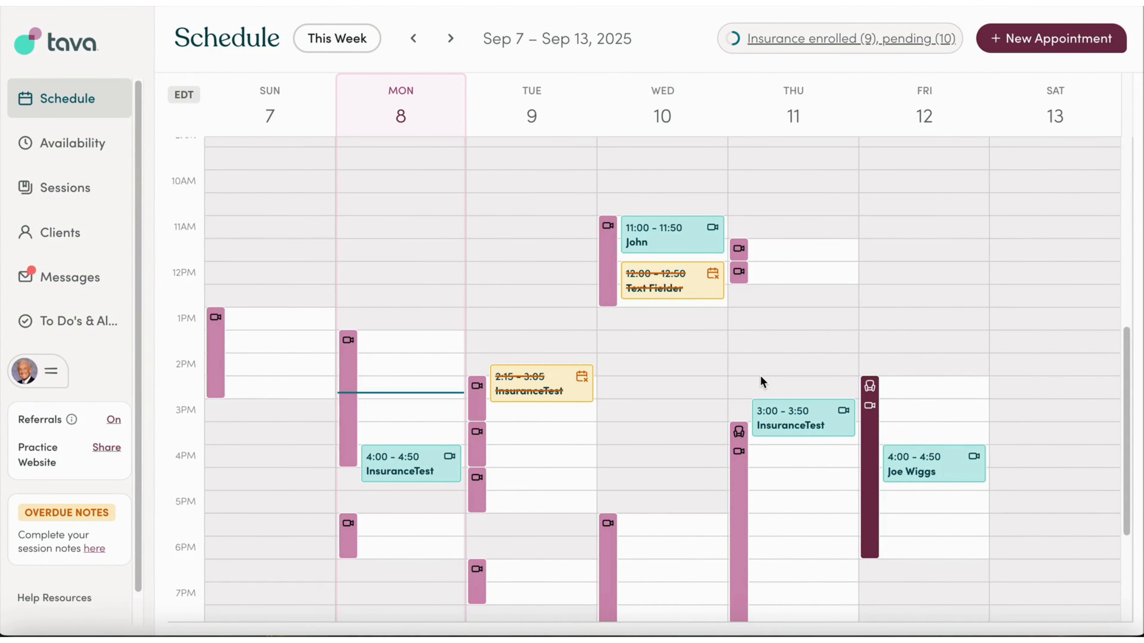
Open the Clients list of 142 records and review its Referral and Type columns.
{"action": "left_click", "coordinate": [86, 234]}
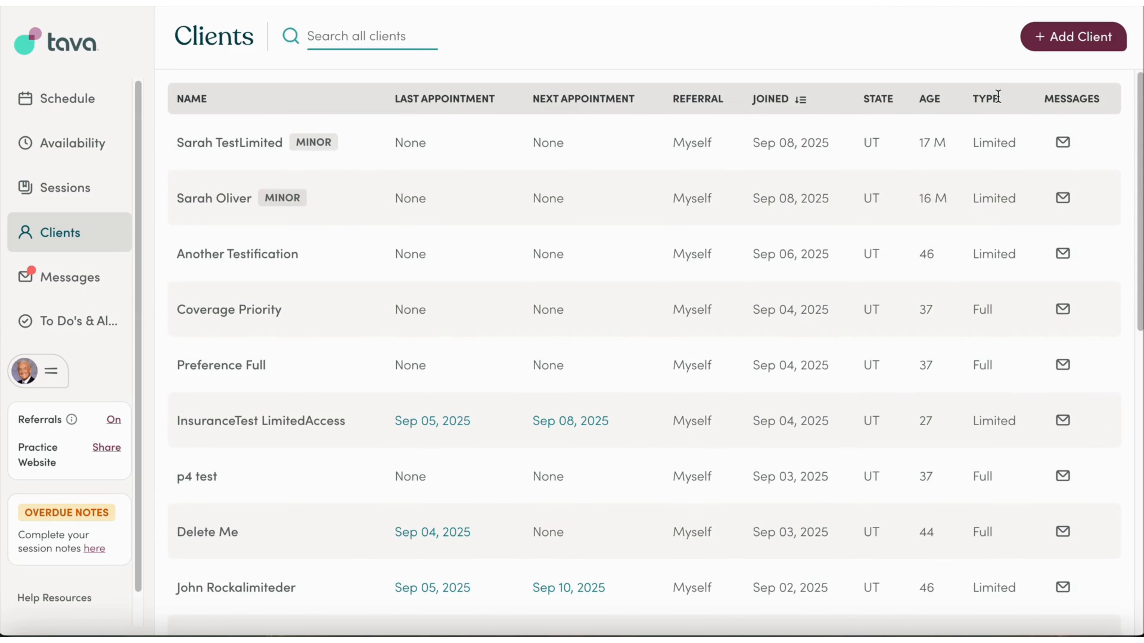
{"action": "left_click_drag", "start_coordinate": [998, 96], "coordinate": [968, 98]}
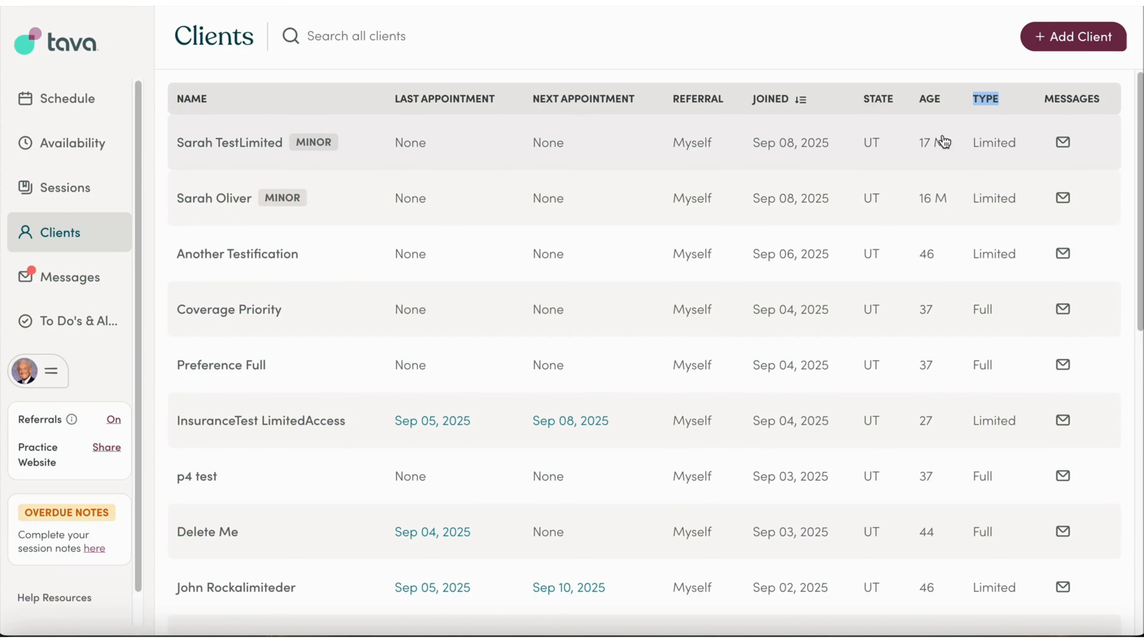
{"action": "left_click_drag", "start_coordinate": [730, 99], "coordinate": [671, 102]}
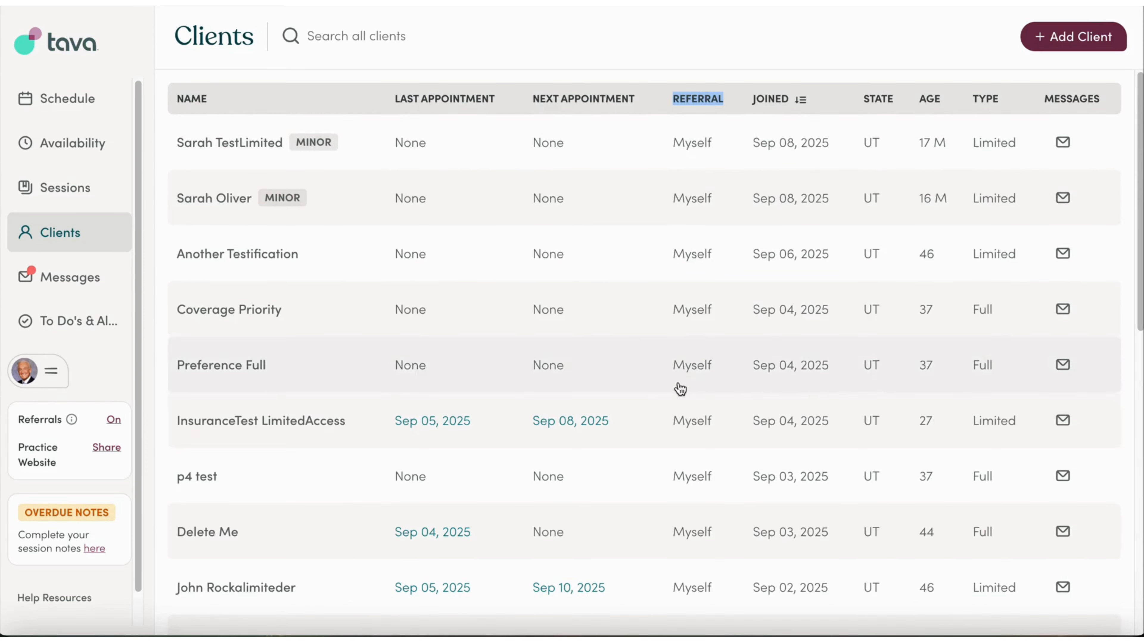
{"action": "scroll", "coordinate": [689, 408], "scroll_direction": "down", "scroll_amount": 15}
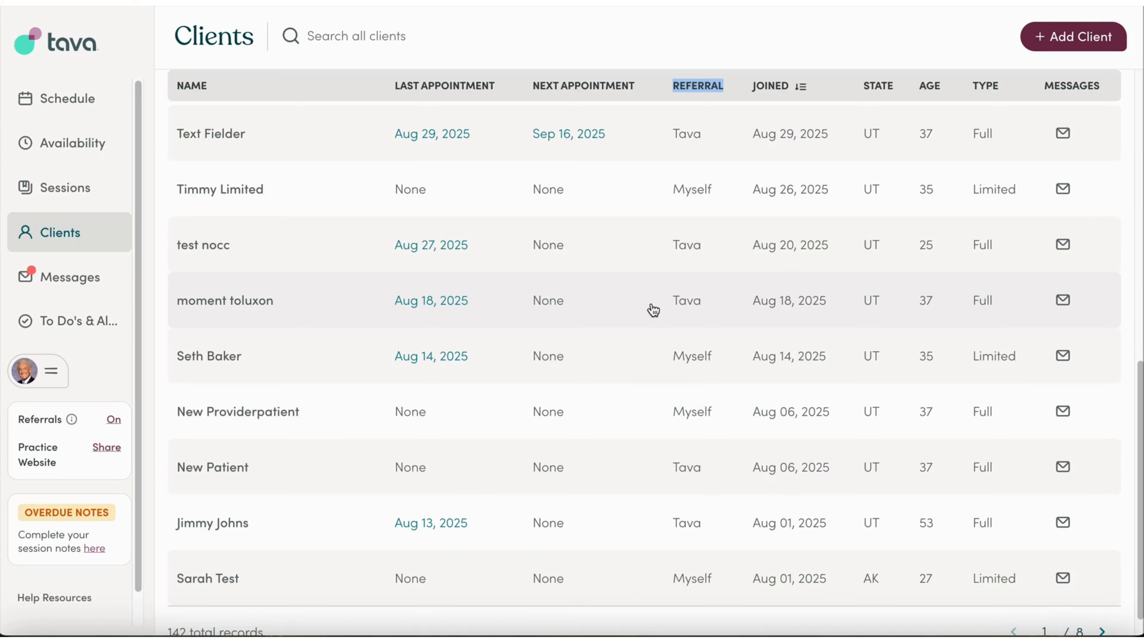
{"action": "left_click", "coordinate": [301, 293]}
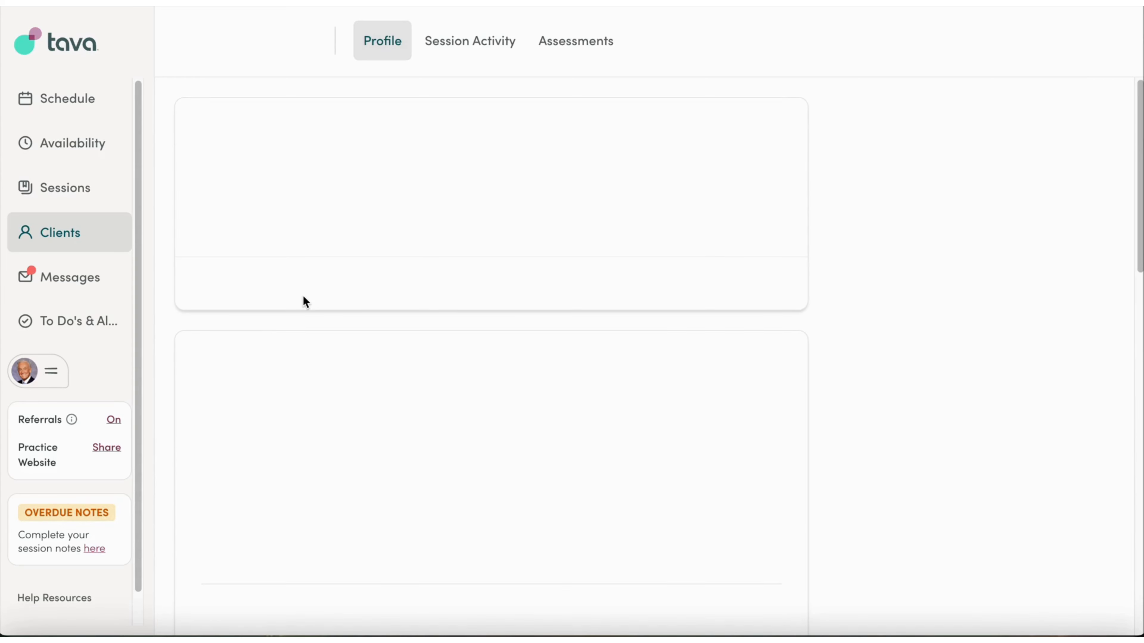
{"action": "scroll", "coordinate": [733, 273], "scroll_direction": "down", "scroll_amount": 10}
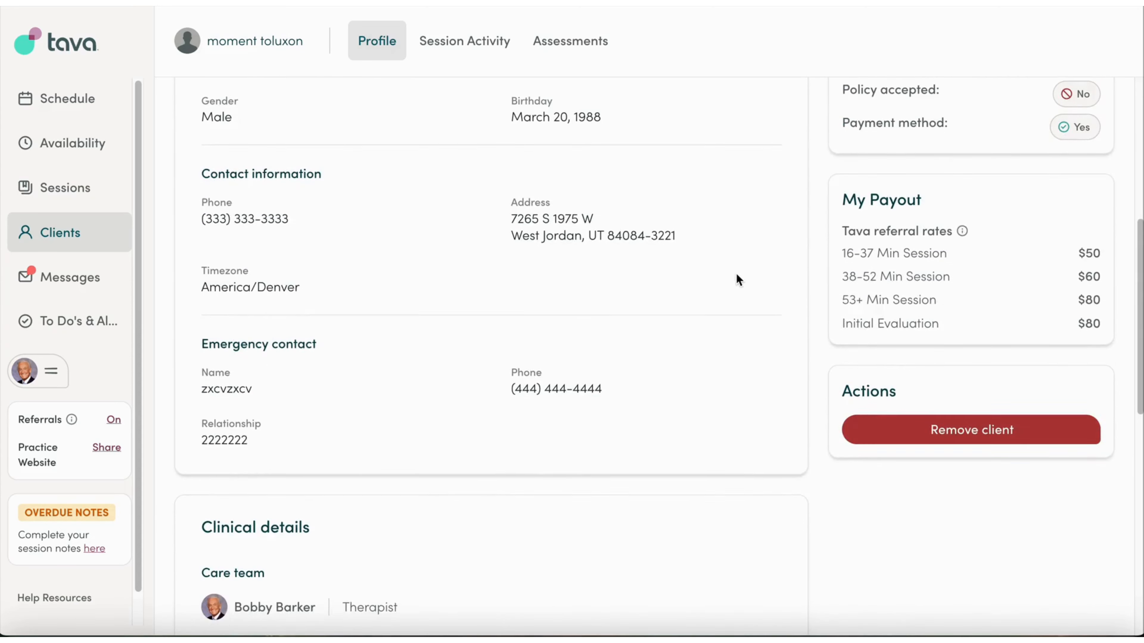
{"action": "scroll", "coordinate": [311, 296], "scroll_direction": "down", "scroll_amount": 7}
{"action": "scroll", "coordinate": [753, 324], "scroll_direction": "up", "scroll_amount": 15}
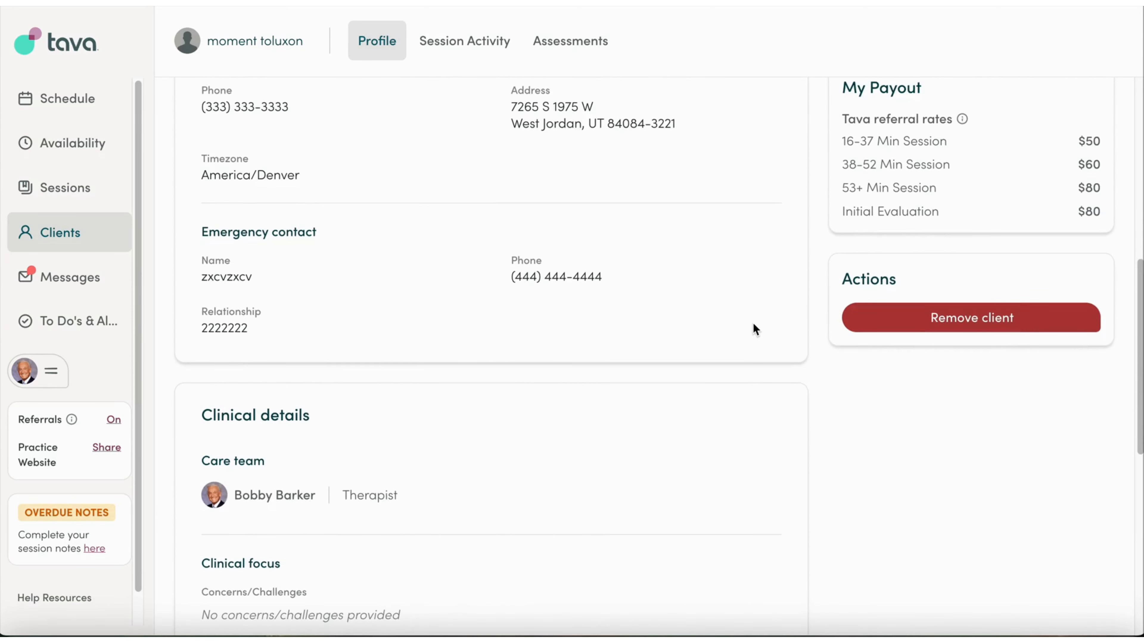
{"action": "scroll", "coordinate": [752, 323], "scroll_direction": "up", "scroll_amount": 2}
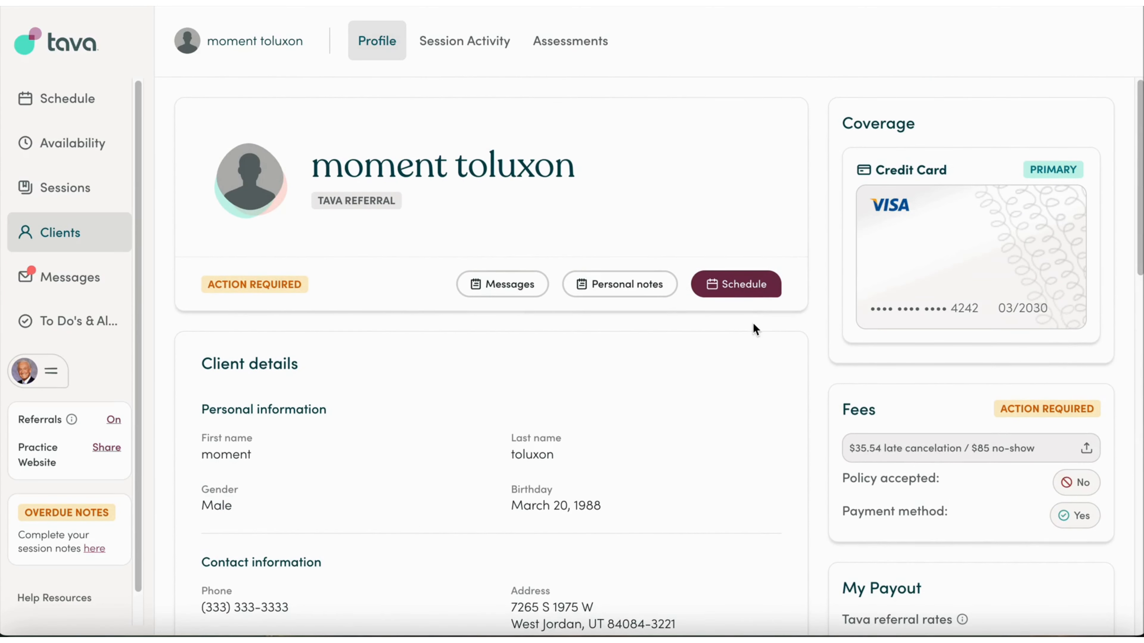